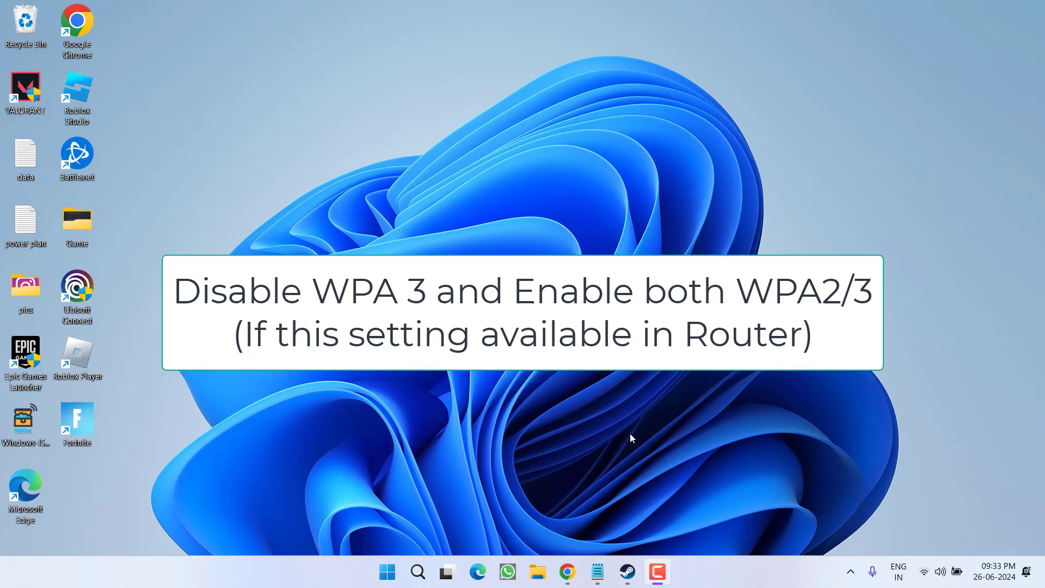
# Step: Look at the ZoneAlarm firewall image results in Chrome, and minimise the browser
pyautogui.click(630, 437)
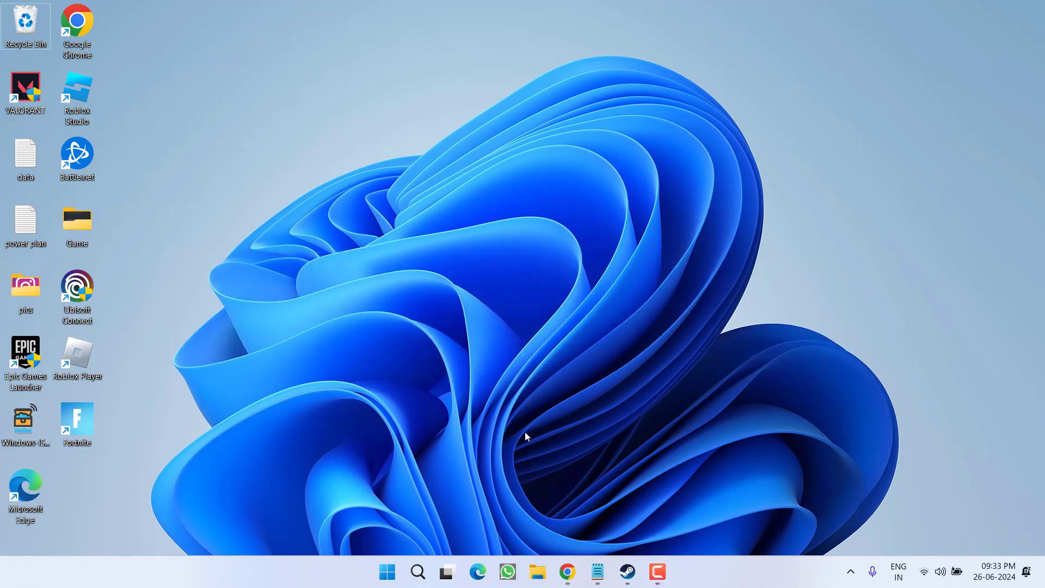
pyautogui.click(568, 572)
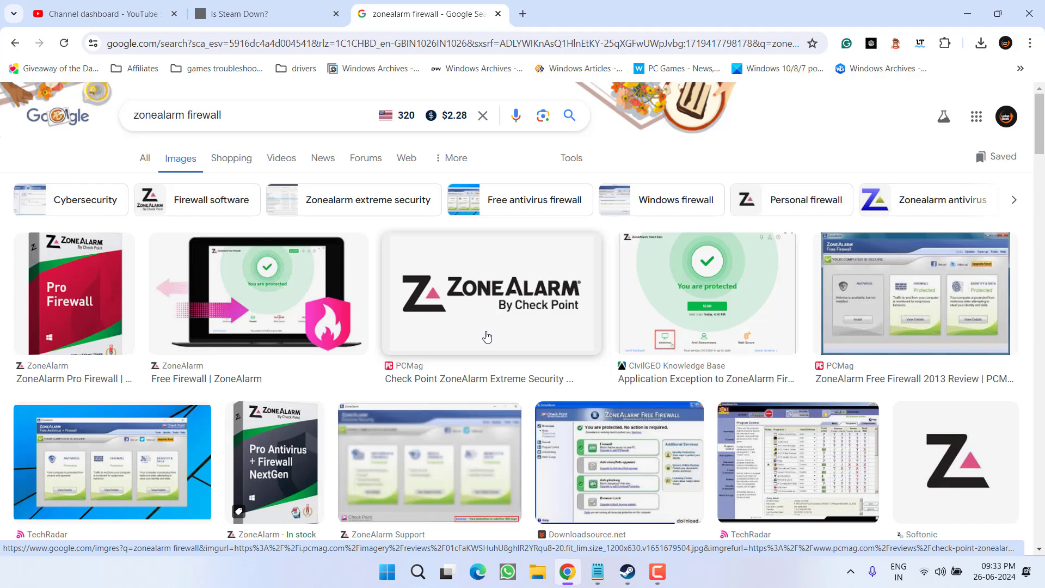
pyautogui.click(967, 13)
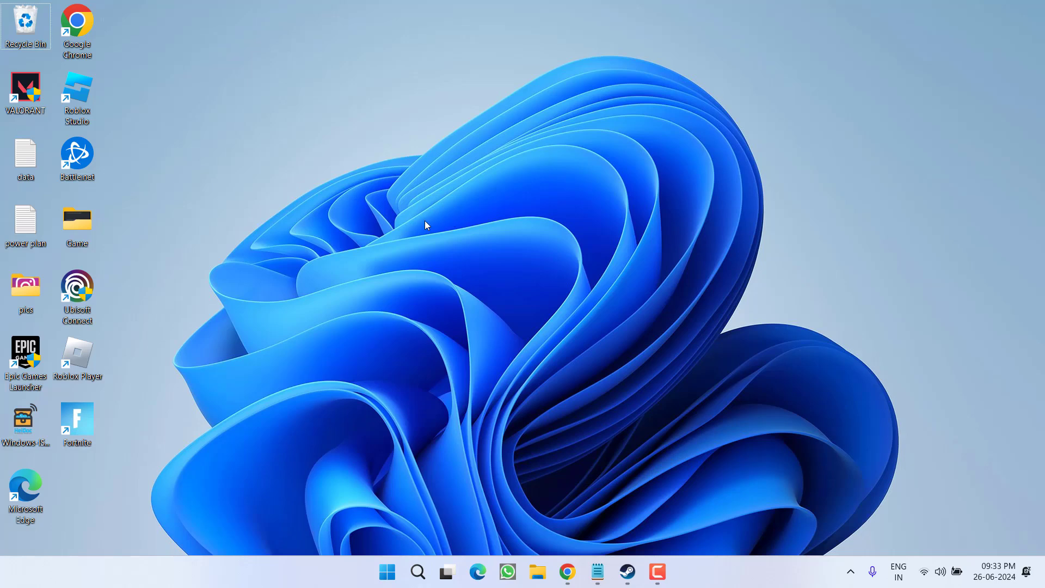
# Step: Open Device Manager and bring up the properties of the MTFDKBA512TFH-1BC1AABHA disk drive
pyautogui.rightClick(389, 577)
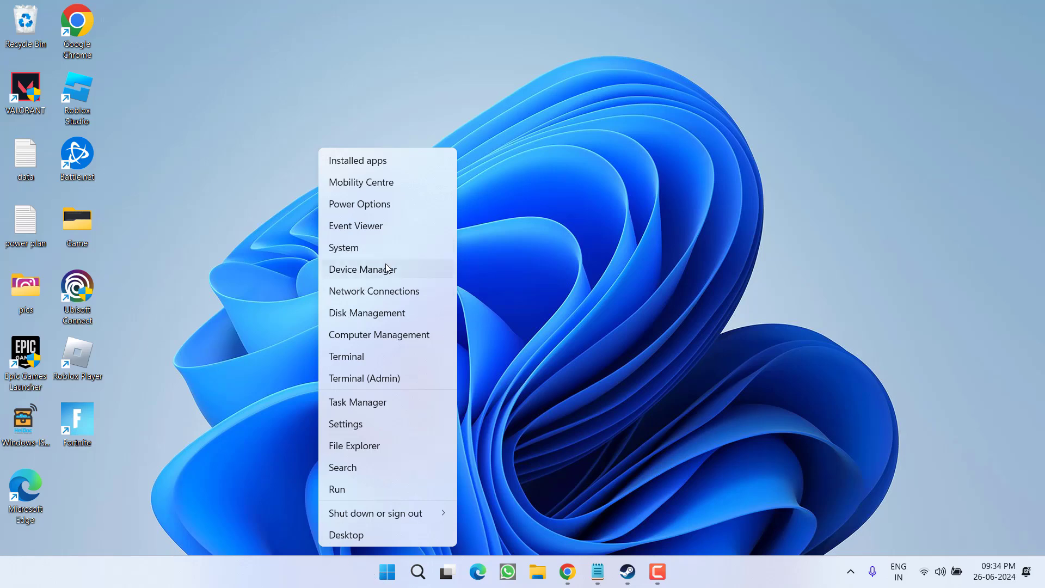
pyautogui.click(381, 269)
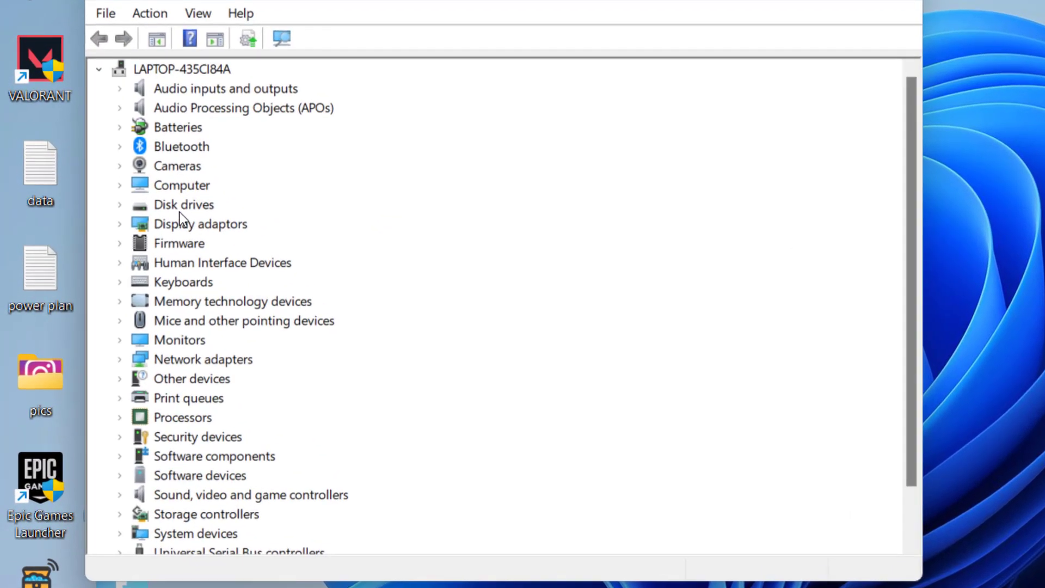
pyautogui.click(113, 181)
pyautogui.doubleClick(179, 206)
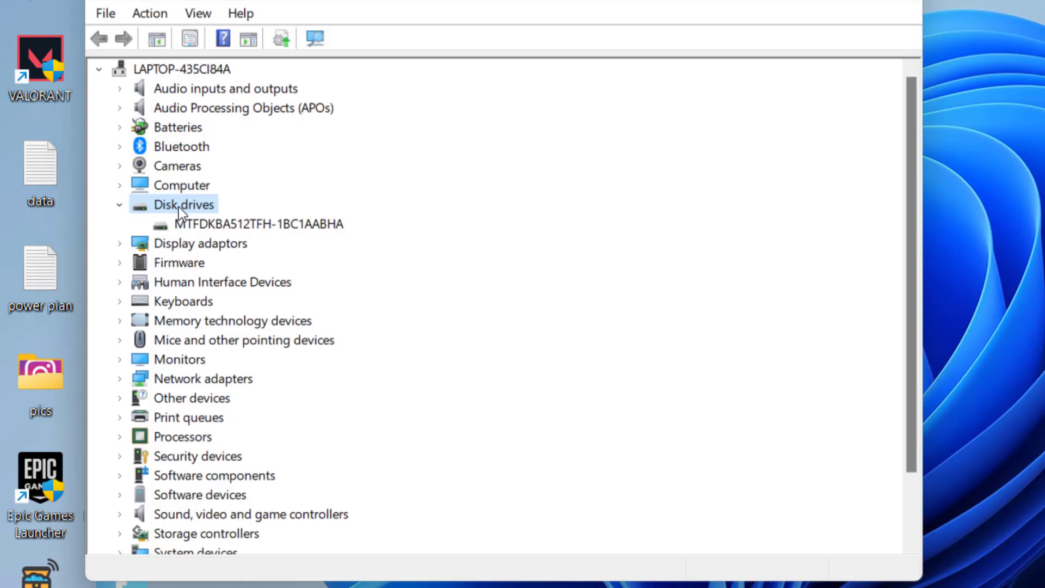
pyautogui.click(297, 223)
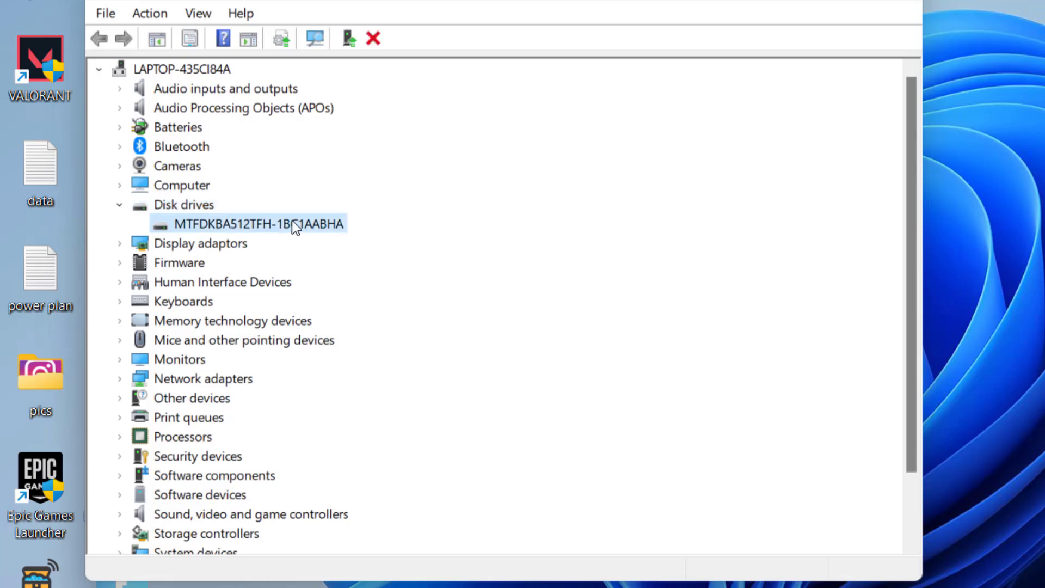
pyautogui.rightClick(320, 225)
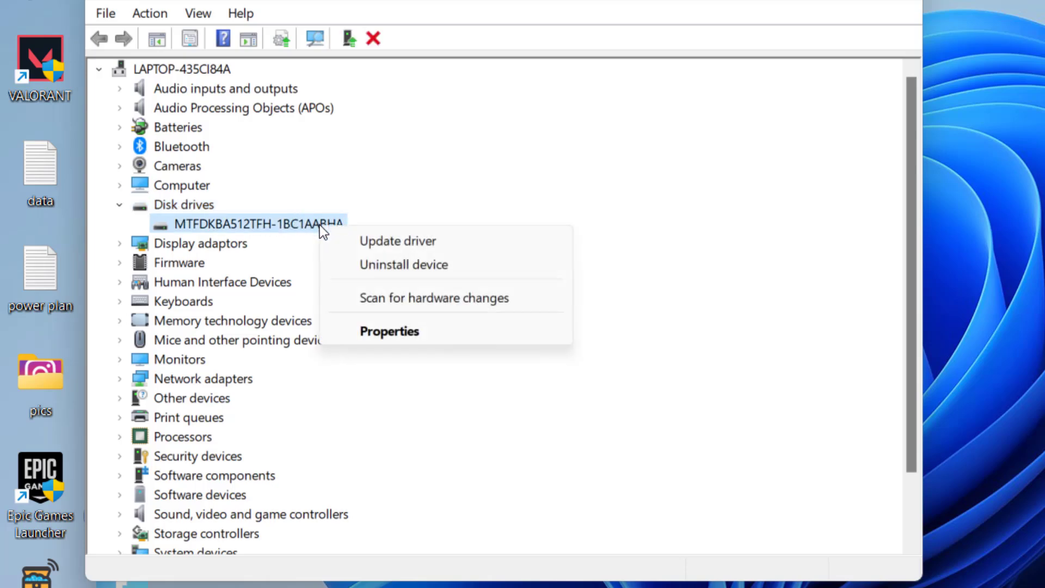
pyautogui.click(384, 333)
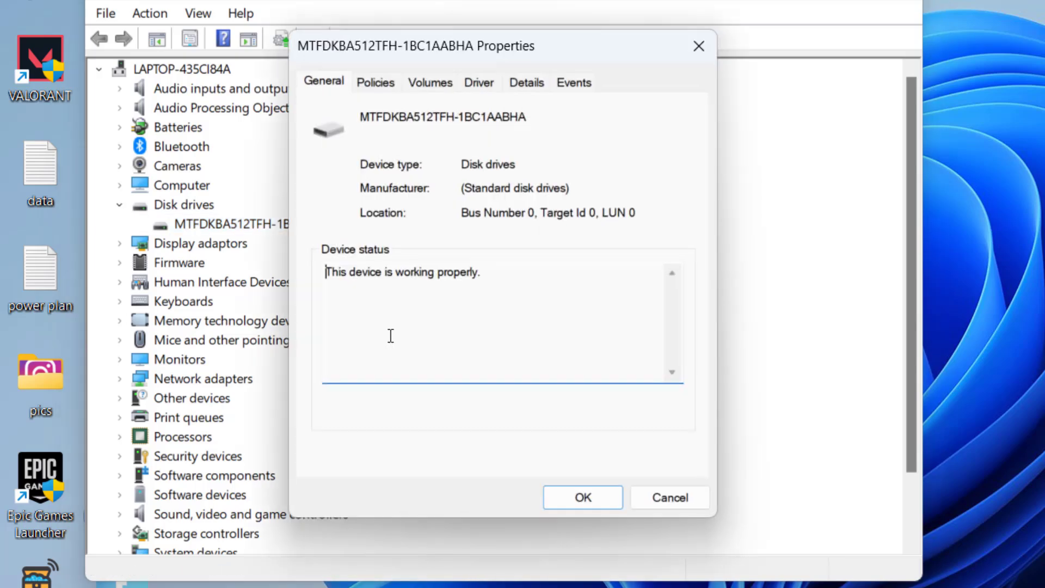
# Step: Disable write caching in the disk drive's write-caching policy and apply the change
pyautogui.click(375, 82)
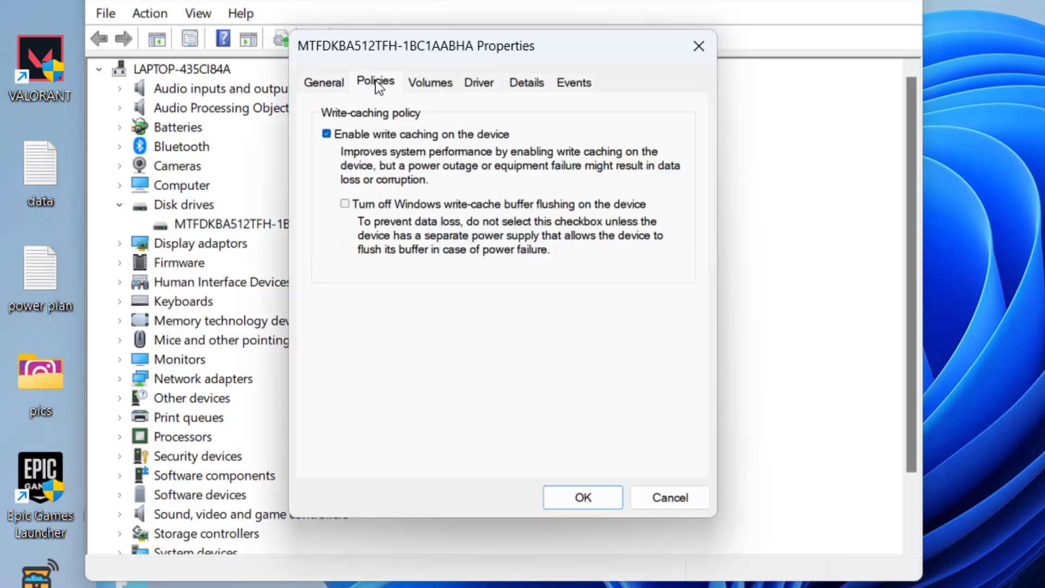
pyautogui.click(326, 134)
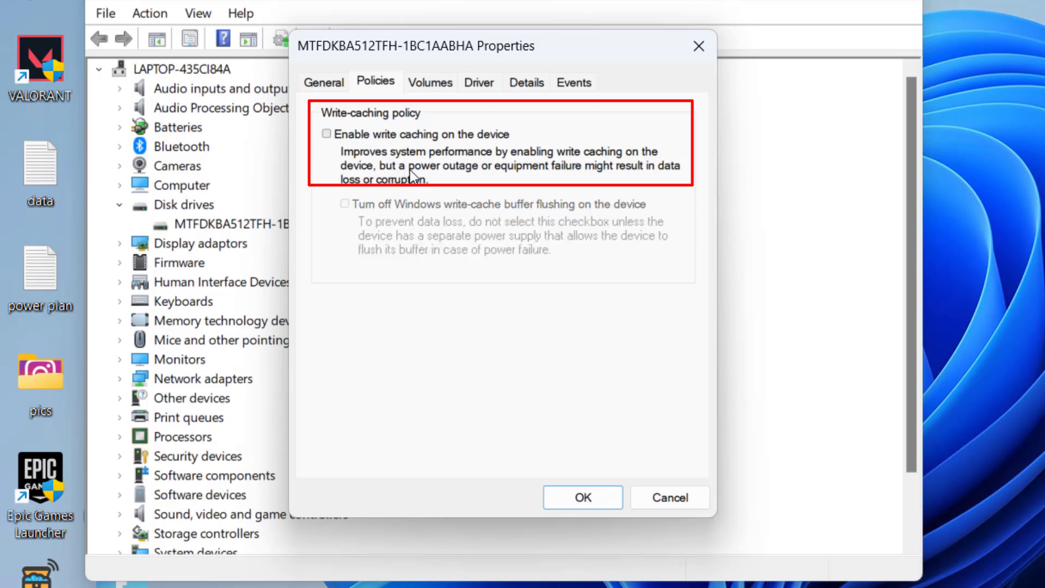
pyautogui.click(580, 503)
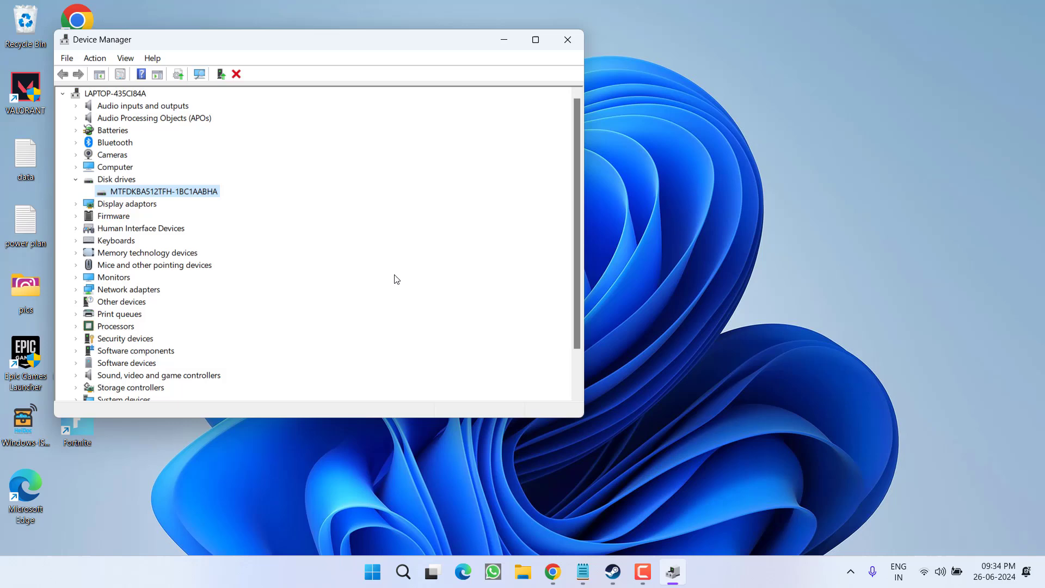
# Step: Recheck the disk drive's write-caching policy, dismiss its properties without changes, and minimise Device Manager
pyautogui.rightClick(208, 198)
pyautogui.click(238, 259)
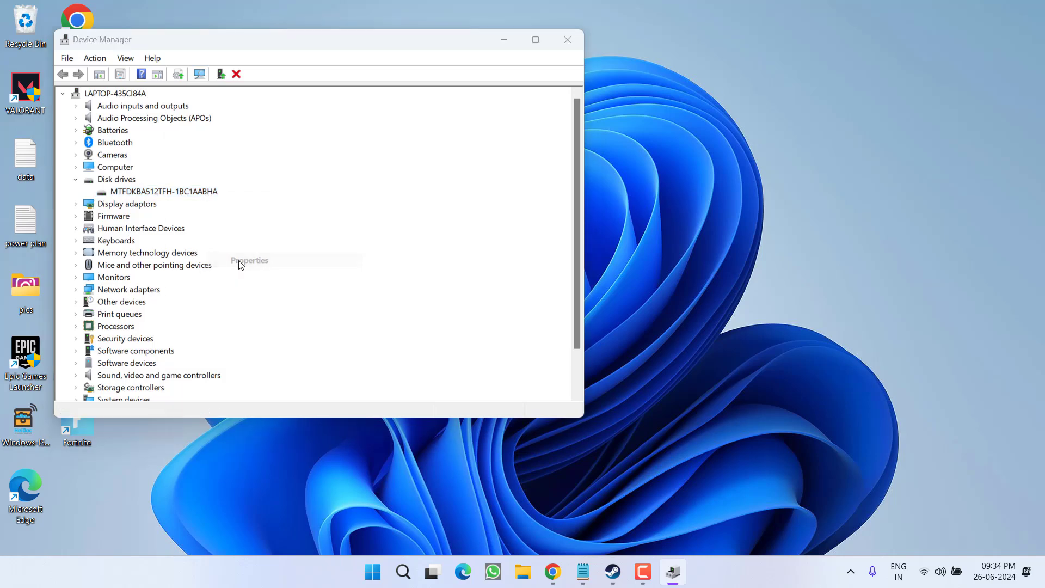
pyautogui.click(238, 102)
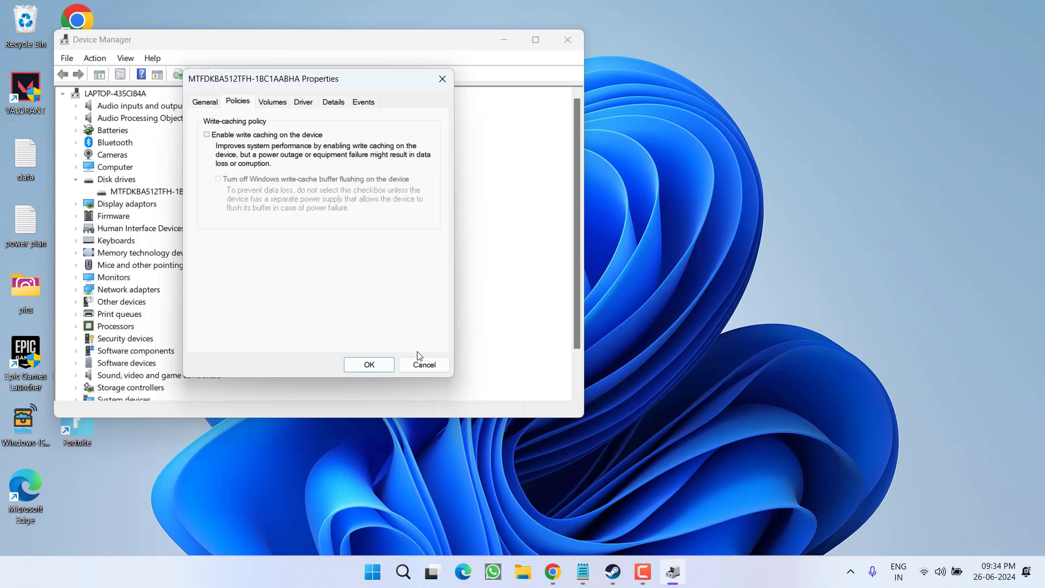
pyautogui.click(426, 368)
pyautogui.click(504, 40)
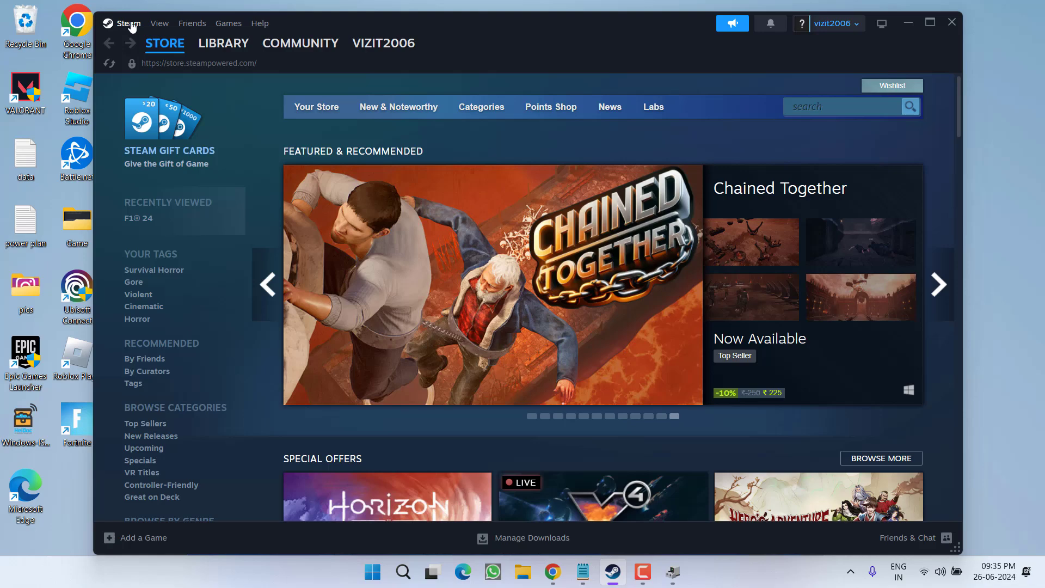
# Step: Open the Downloads section of the Steam settings
pyautogui.click(134, 25)
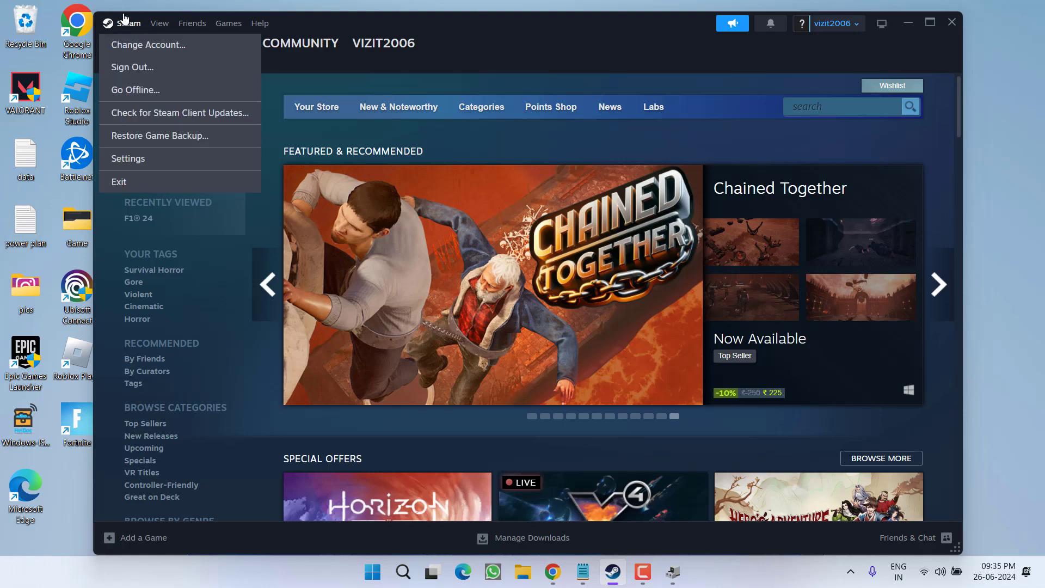
pyautogui.click(137, 158)
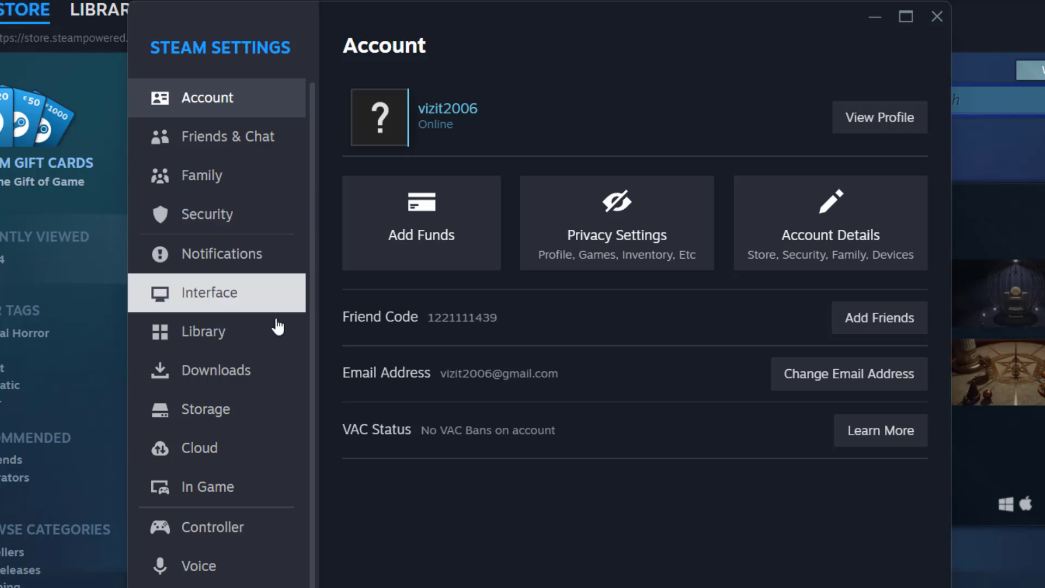
pyautogui.click(233, 375)
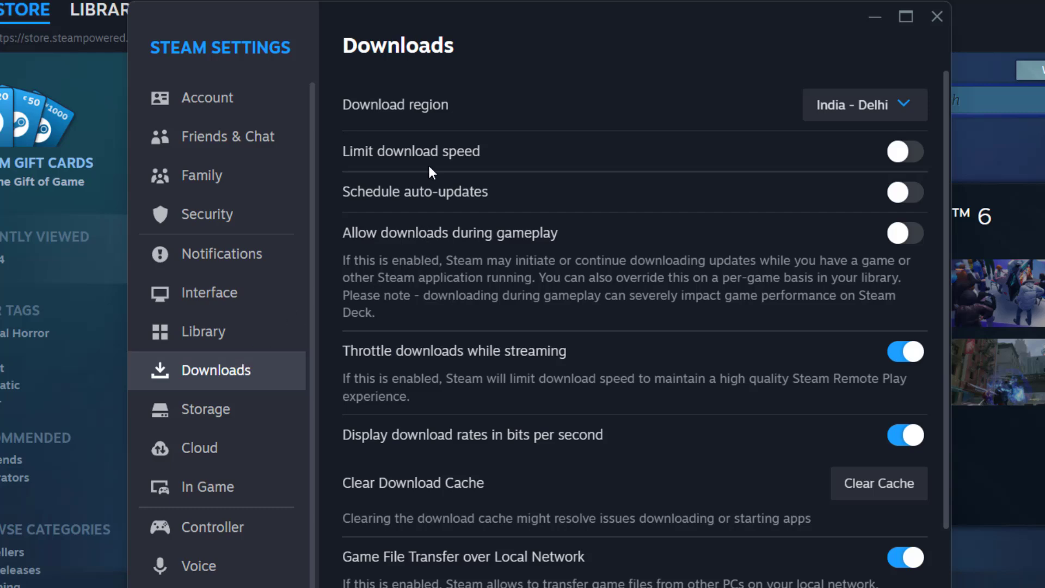
# Step: Enable the download speed limit with a value of 100000000 Kbps, then close the settings and minimise Steam
pyautogui.click(903, 151)
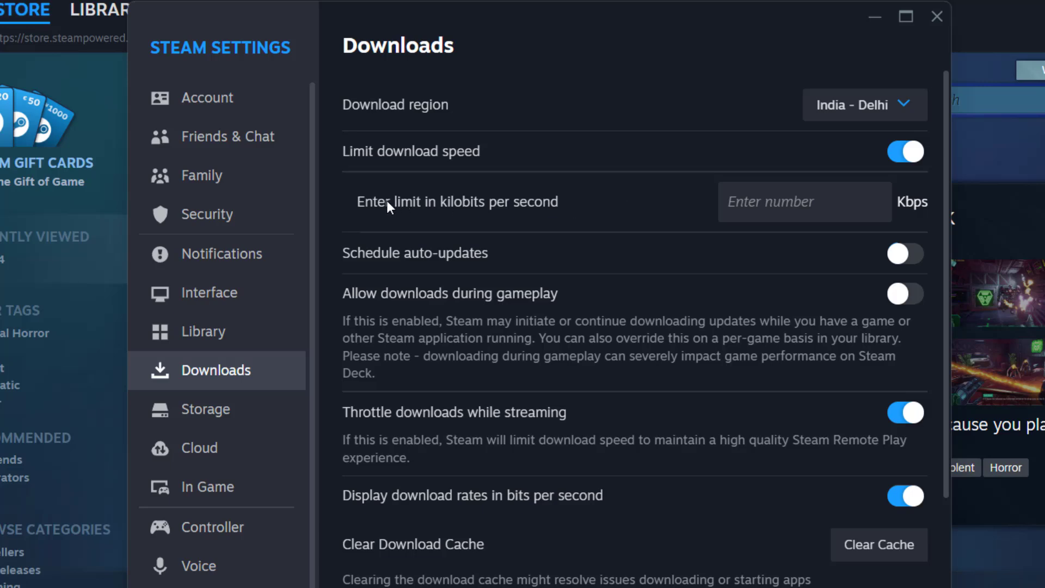
pyautogui.click(798, 216)
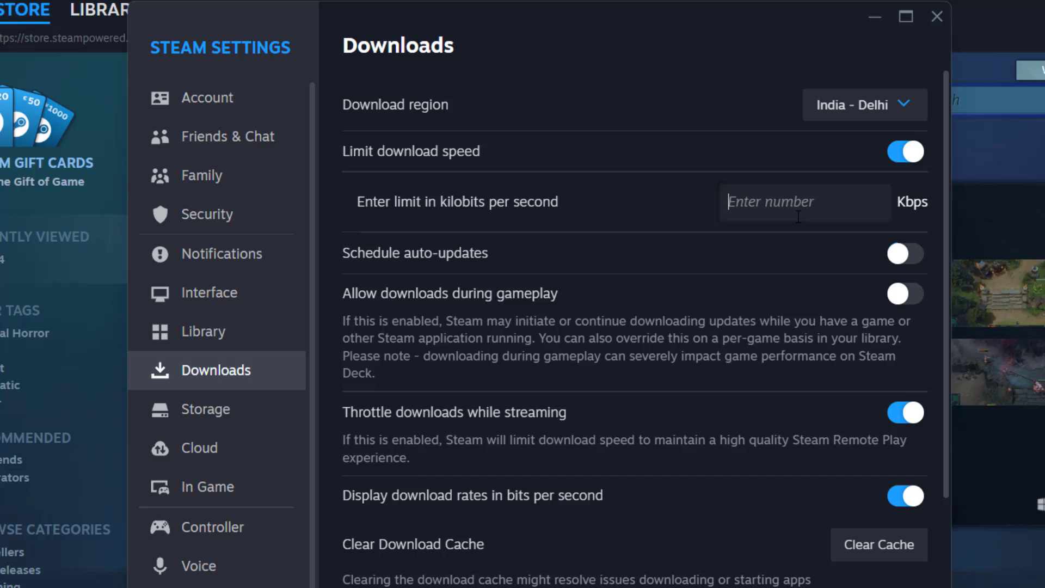
pyautogui.write('100000000')
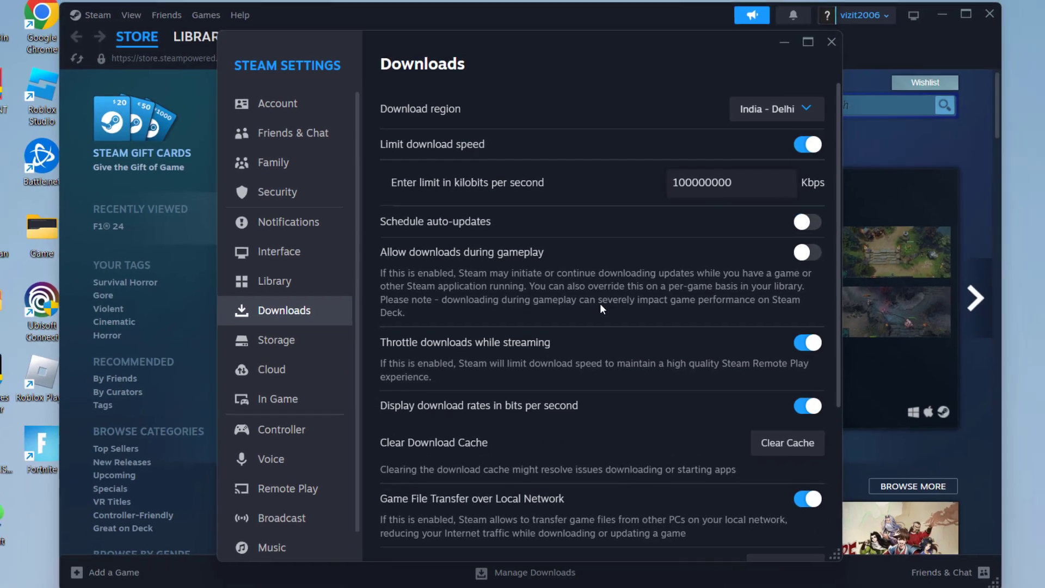
pyautogui.scroll(-5, 634, 358)
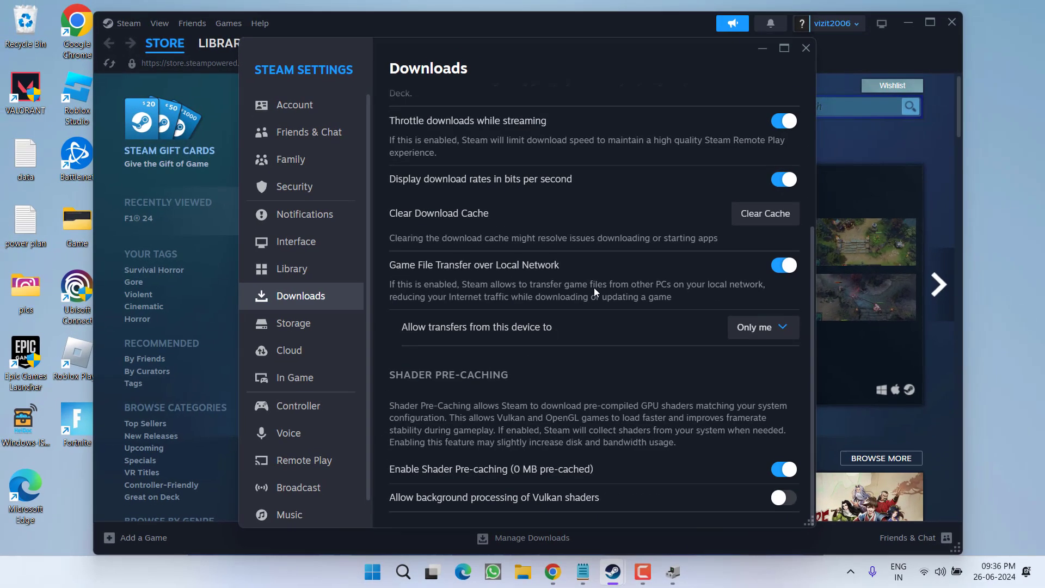
pyautogui.click(804, 49)
pyautogui.click(908, 22)
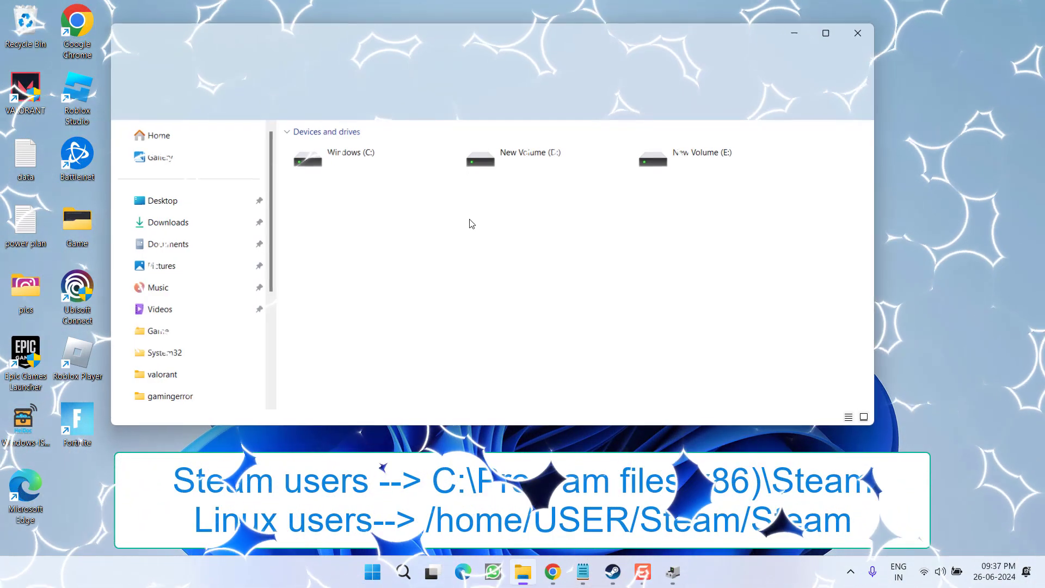
# Step: Open the Steam installation folder at C:\Program Files (x86)\Steam in File Explorer
pyautogui.doubleClick(380, 161)
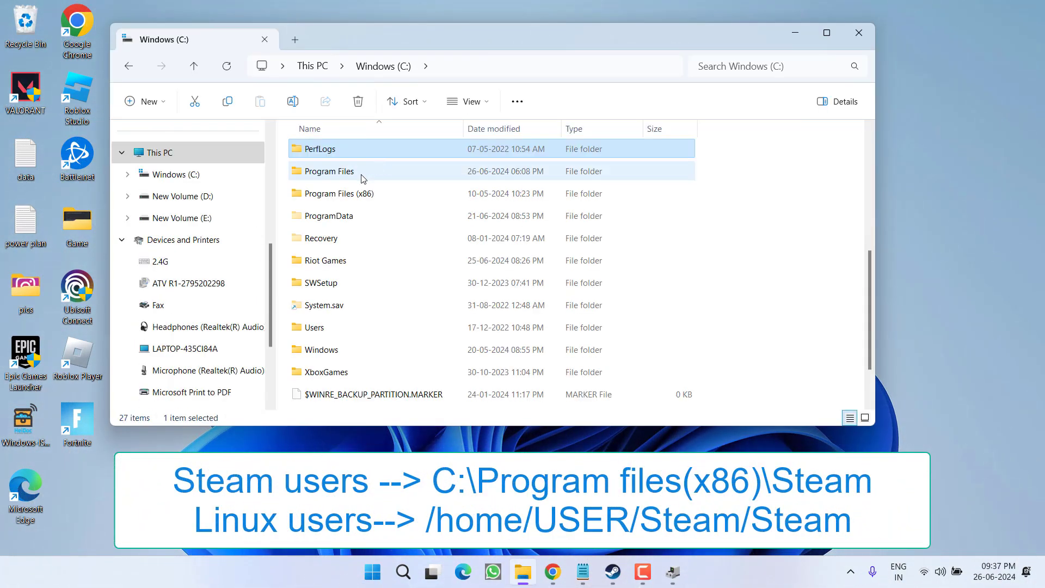
pyautogui.doubleClick(360, 194)
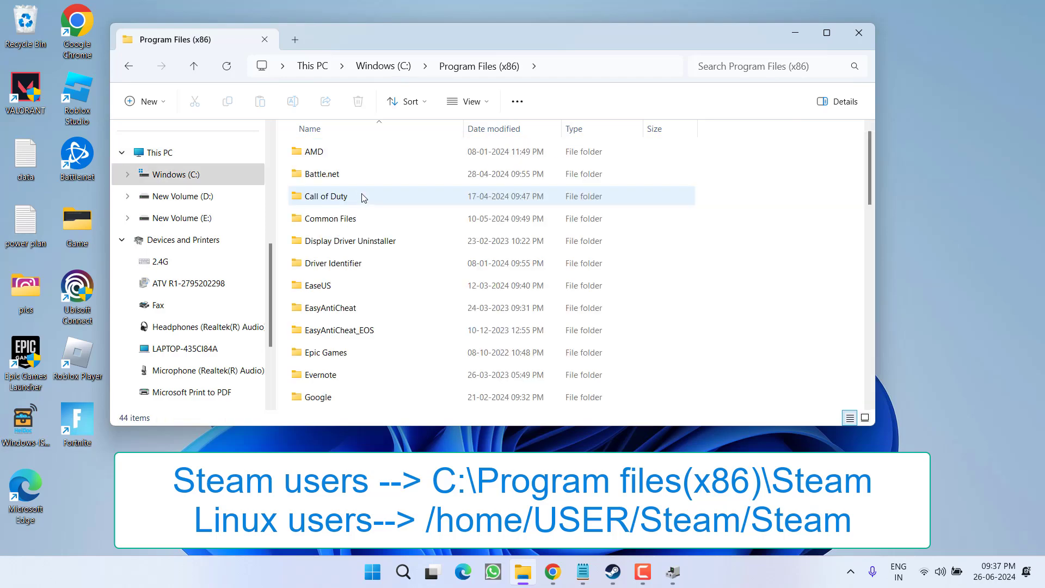
pyautogui.press('s')
pyautogui.doubleClick(327, 171)
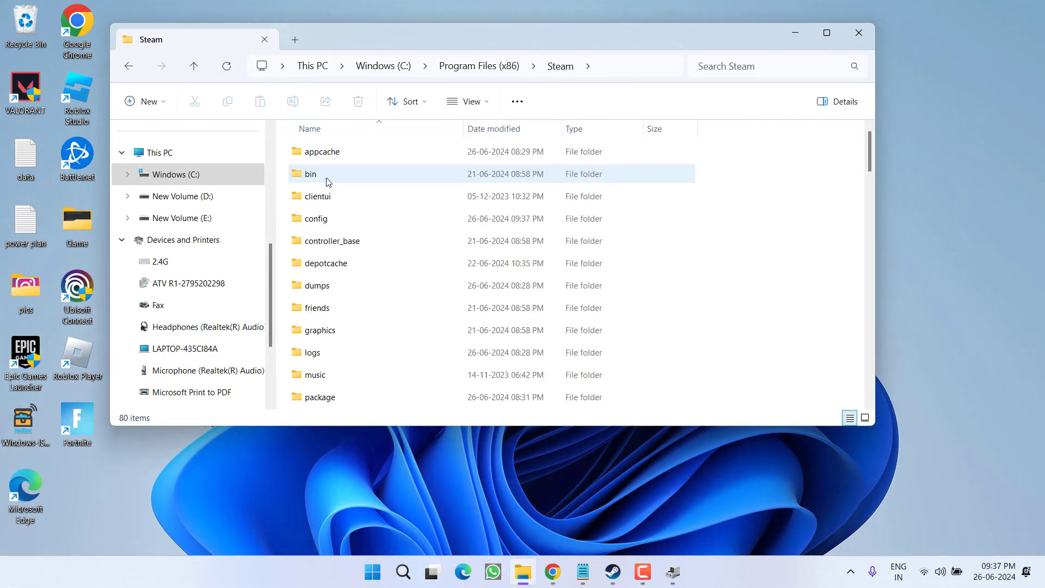
# Step: Turn on the display of file name extensions in File Explorer
pyautogui.click(488, 101)
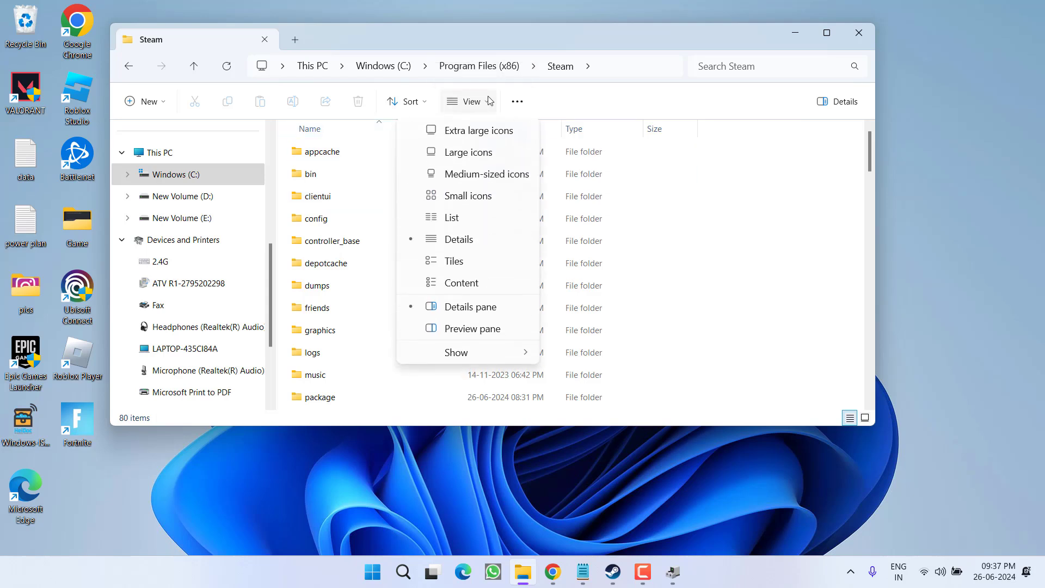
pyautogui.moveTo(514, 359)
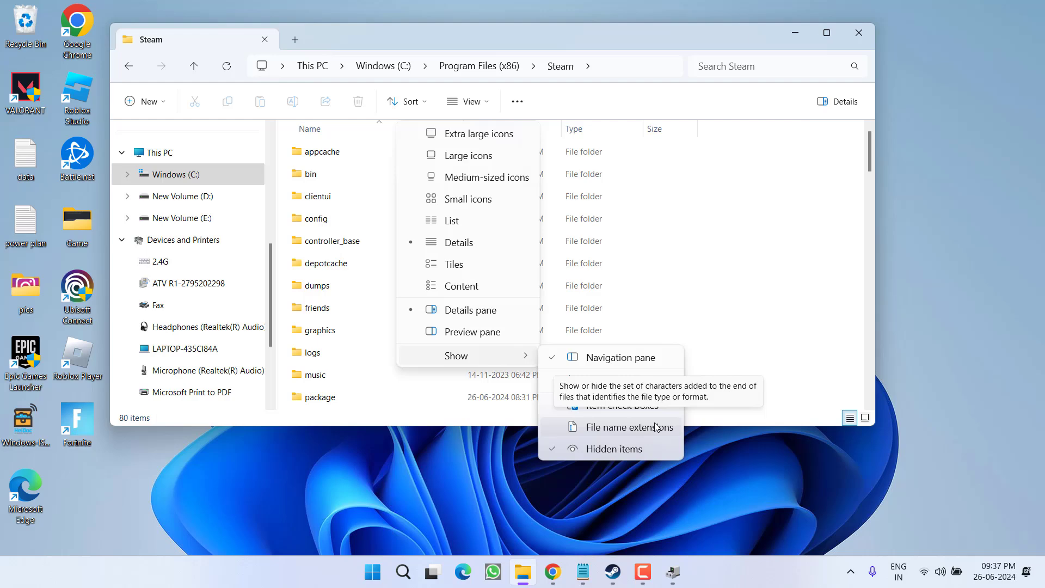
pyautogui.click(619, 428)
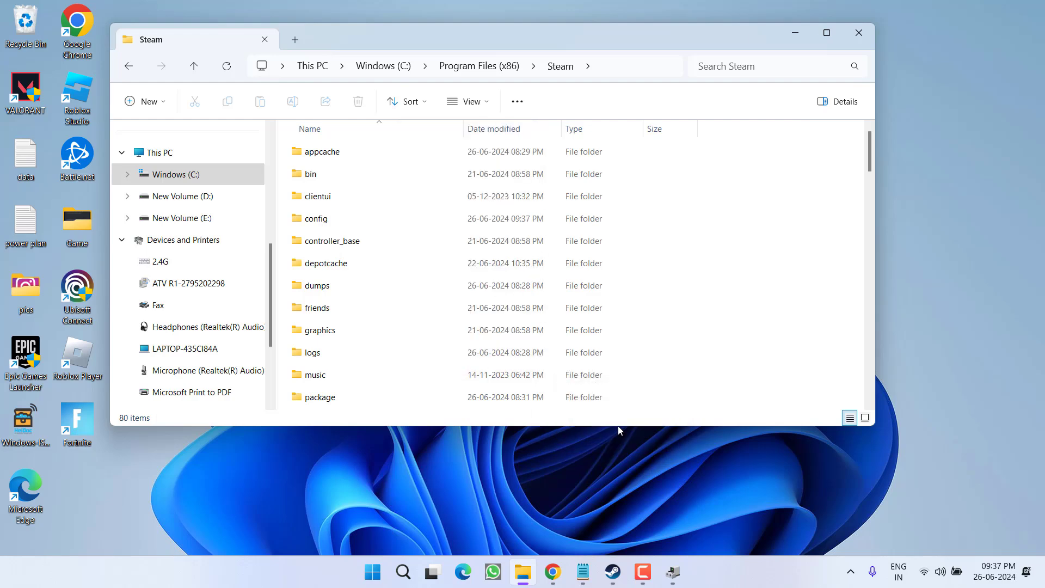
# Step: Create a new text document in the Steam installation folder
pyautogui.scroll(-10, 510, 283)
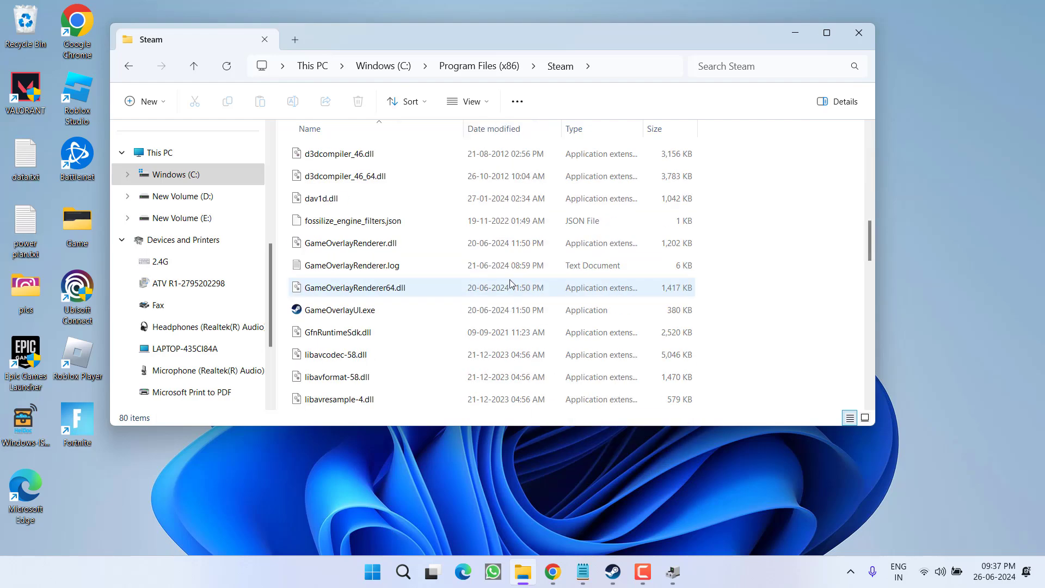
pyautogui.scroll(-5, 509, 283)
pyautogui.rightClick(786, 352)
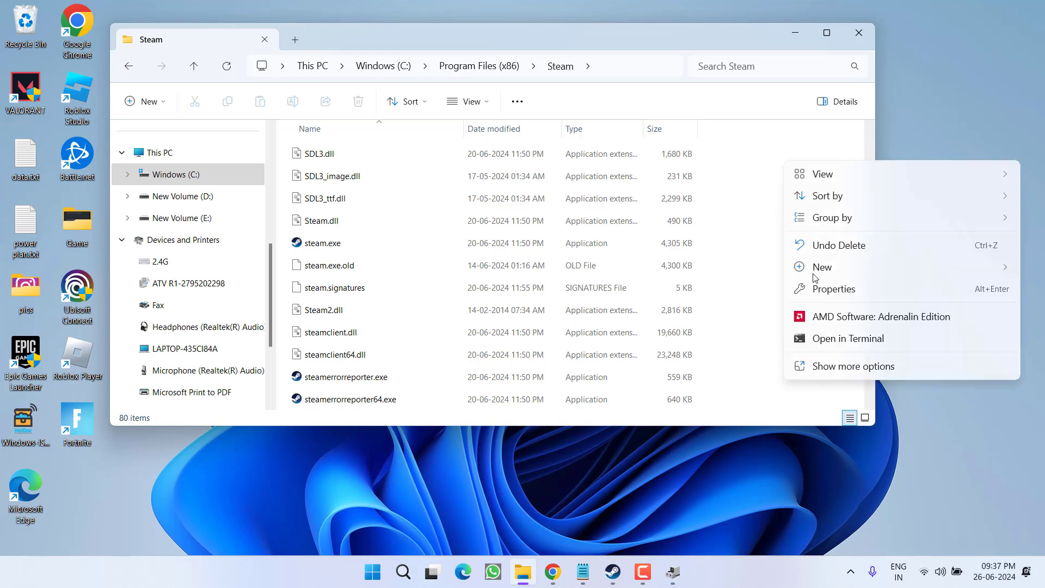
pyautogui.moveTo(821, 272)
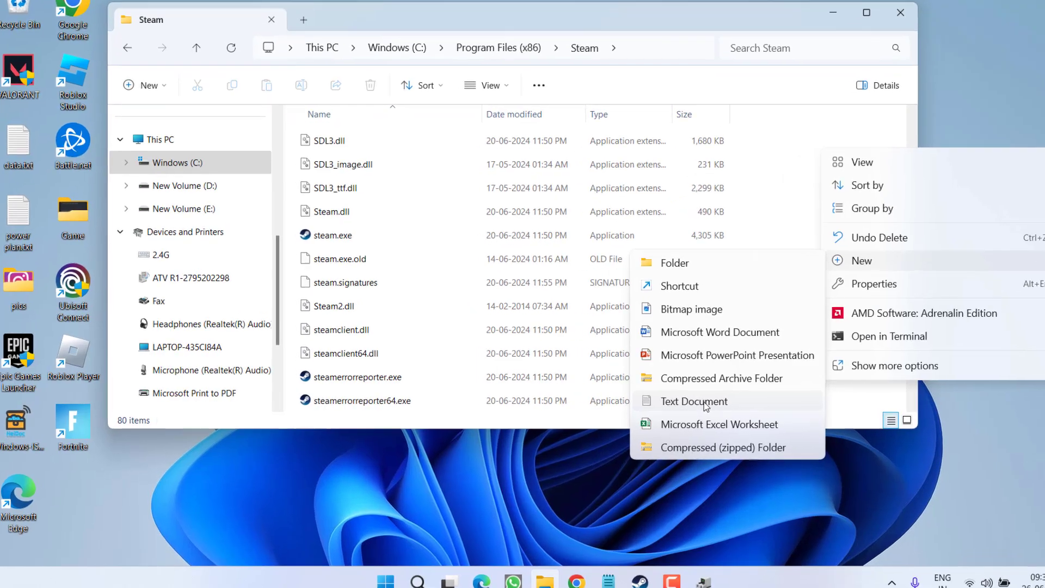
pyautogui.click(706, 406)
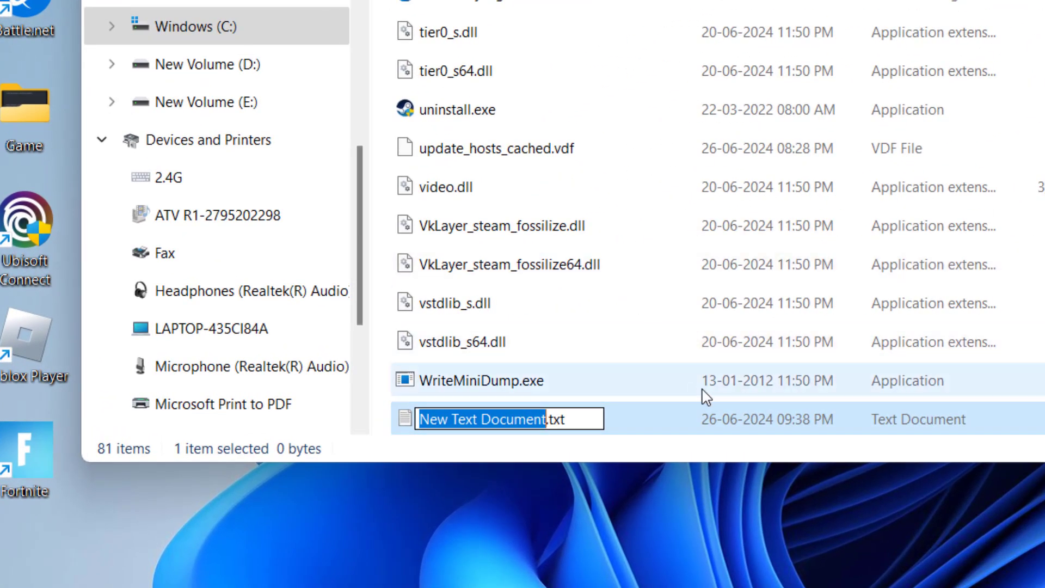
# Step: Name the new text document Steam_dev.cfg, replacing its .txt extension, and accept the extension change
pyautogui.write('Stea')
pyautogui.write('m_dev.')
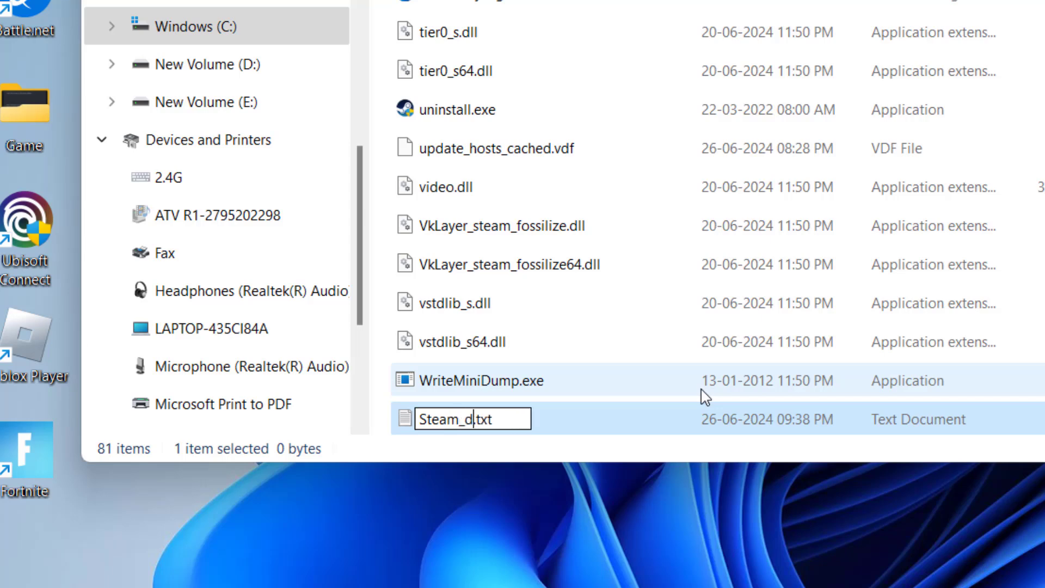
pyautogui.write('cfg')
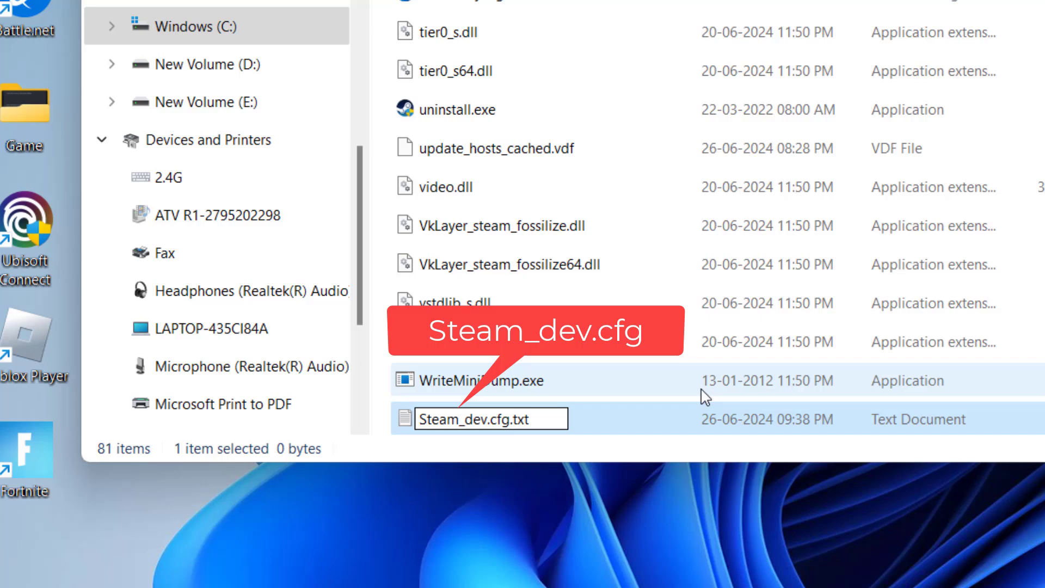
pyautogui.press('Delete')
pyautogui.press('Delete')
pyautogui.press('Delete')
pyautogui.press('Delete')
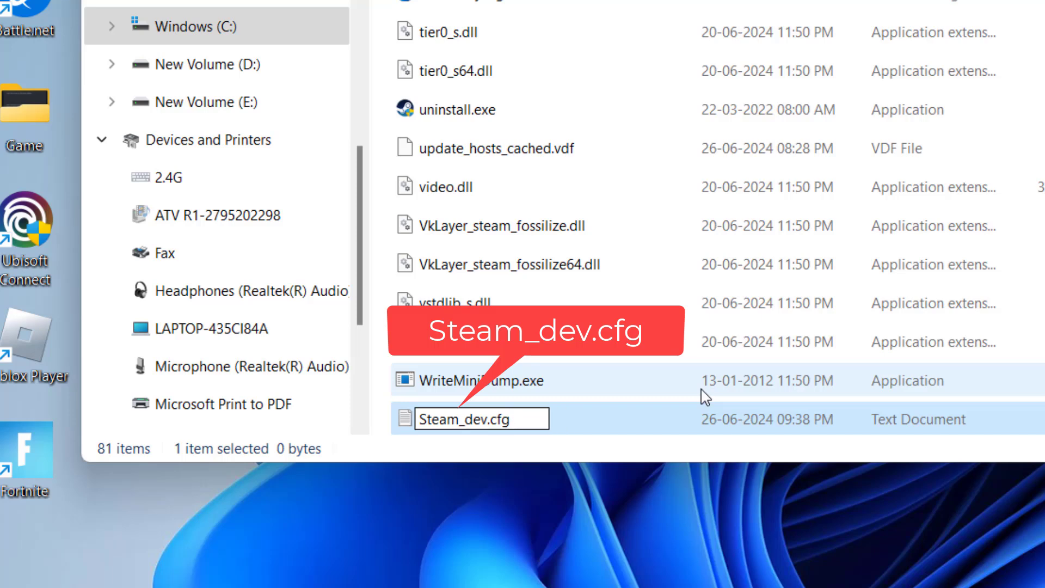
pyautogui.press('Return')
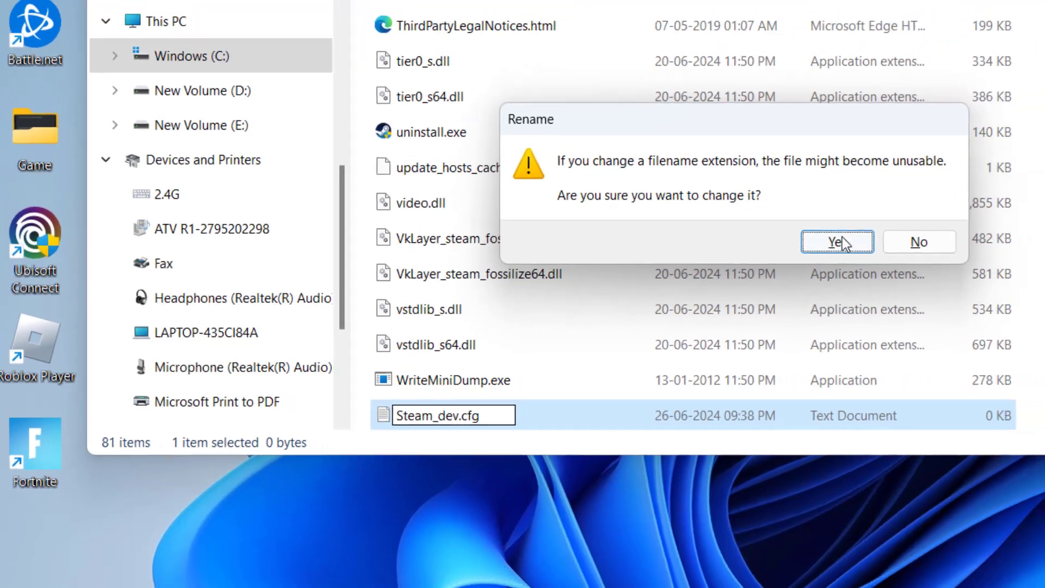
pyautogui.click(899, 229)
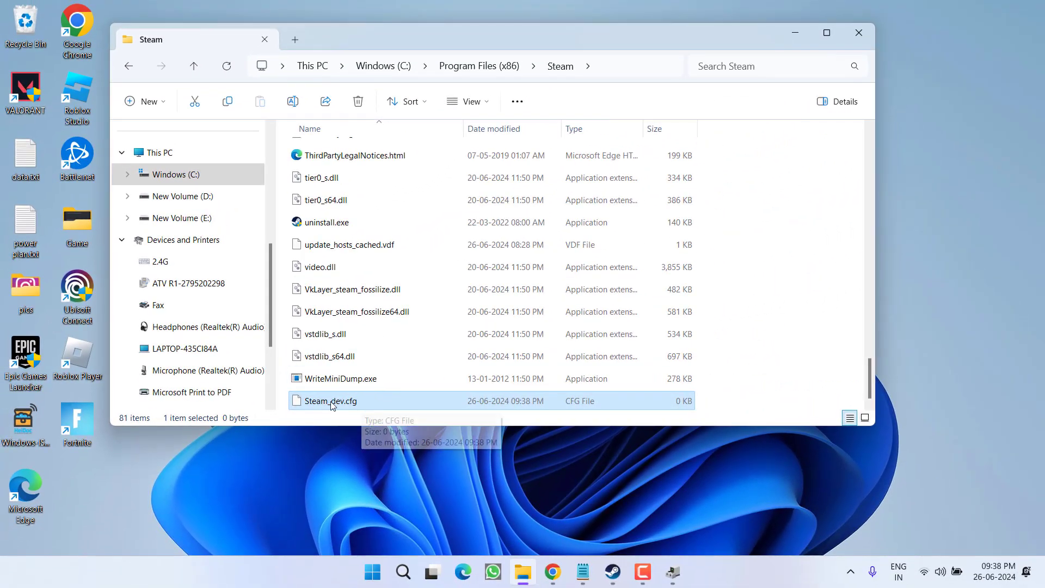
# Step: Open Steam_dev.cfg in Notepad
pyautogui.rightClick(330, 403)
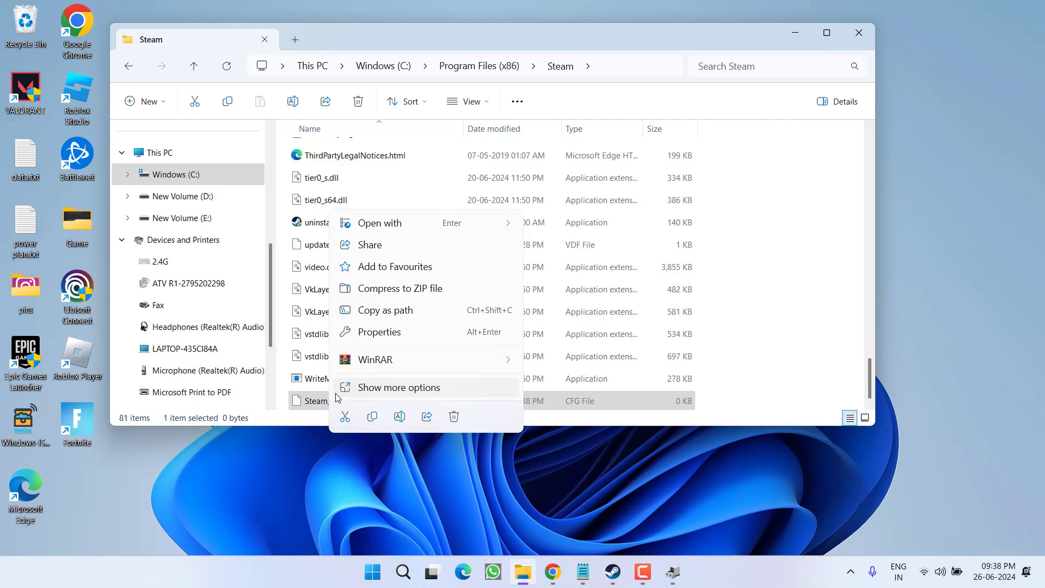
pyautogui.moveTo(480, 222)
pyautogui.click(566, 224)
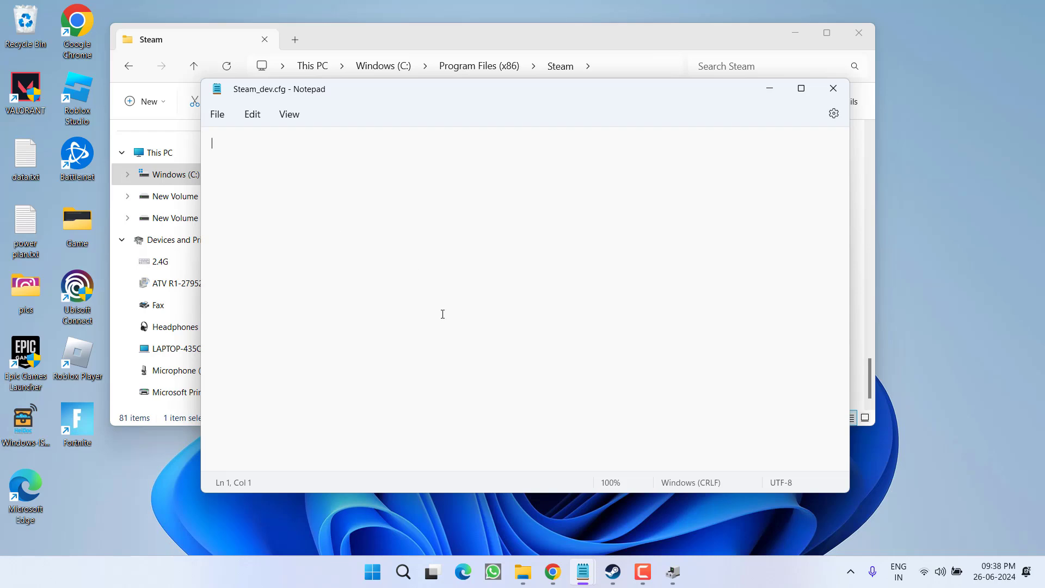
pyautogui.click(527, 492)
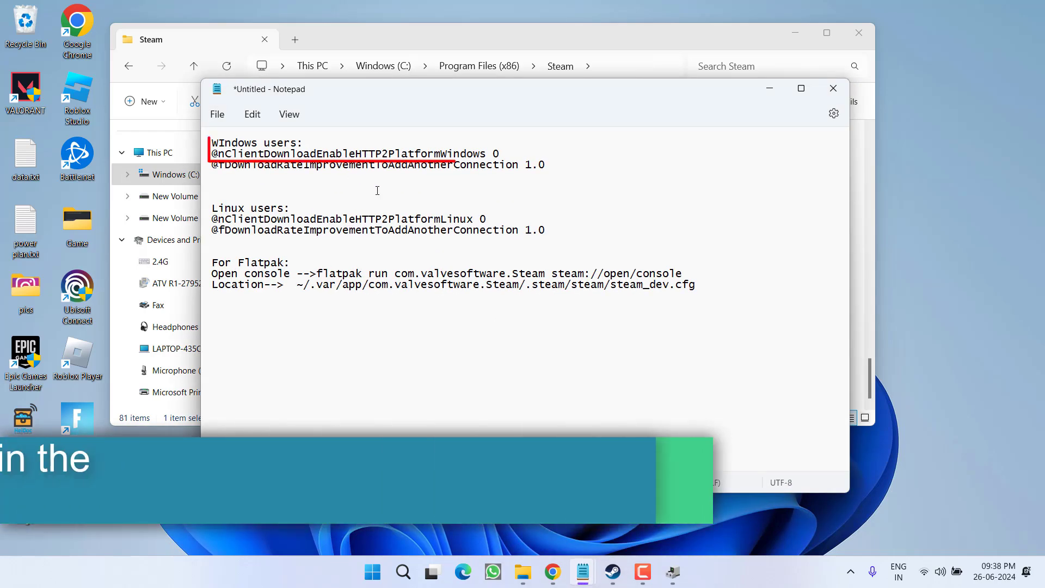
pyautogui.moveTo(500, 154); pyautogui.dragTo(214, 151)
pyautogui.hotkey('ctrl', 'c')
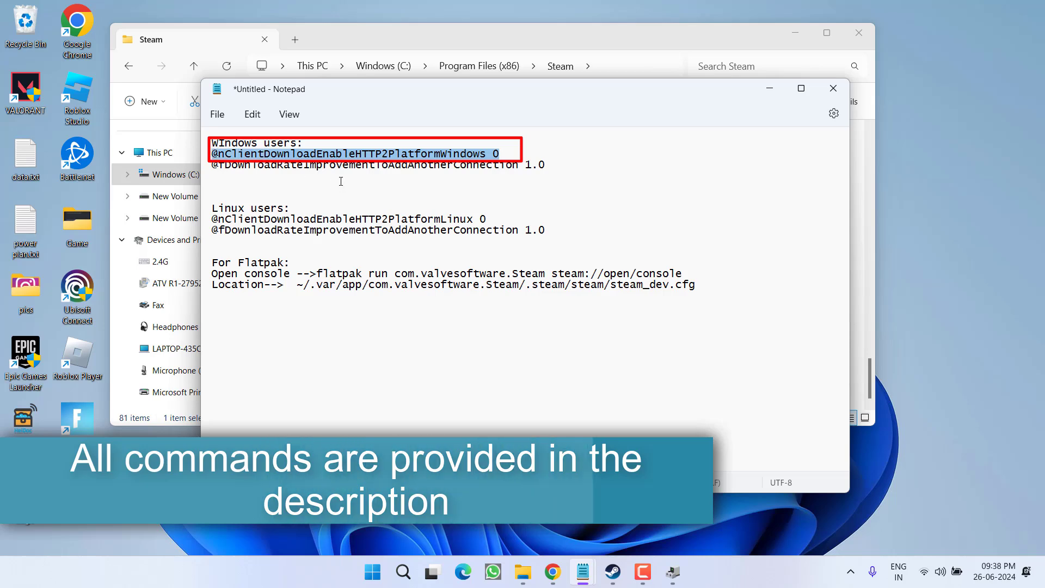
pyautogui.click(477, 32)
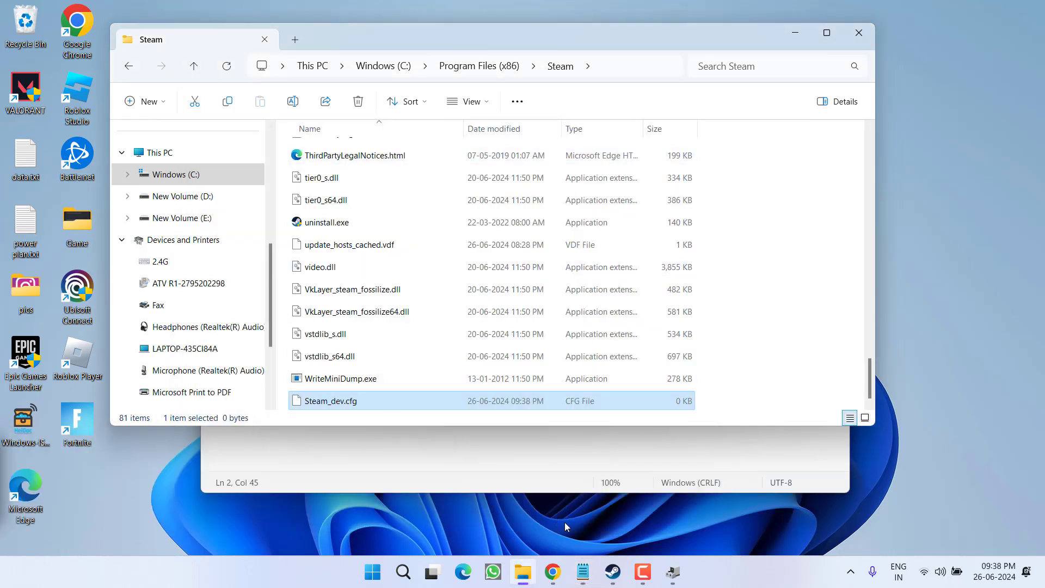
pyautogui.moveTo(584, 576)
pyautogui.click(632, 506)
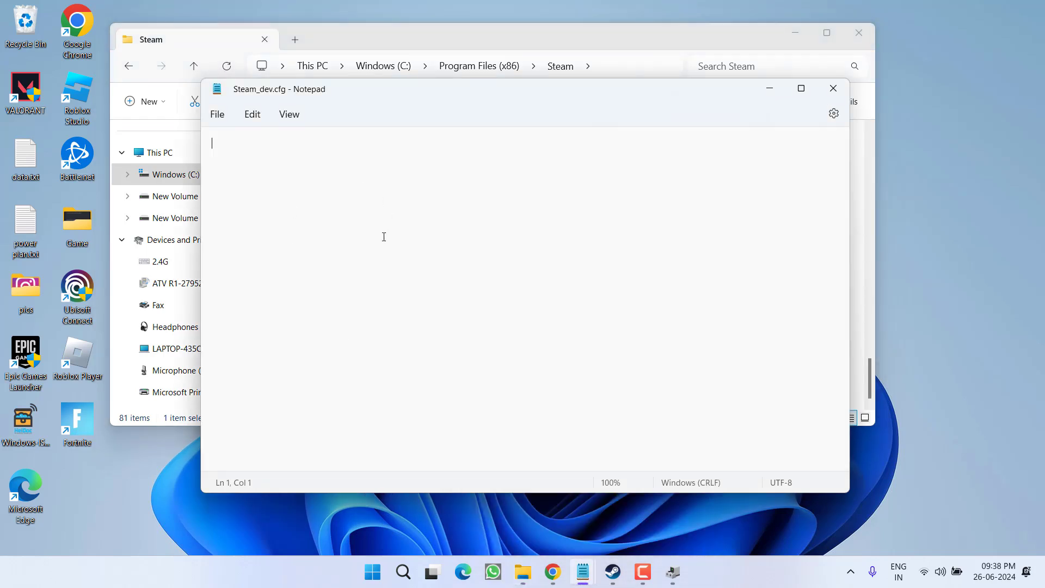
pyautogui.hotkey('ctrl', 'v')
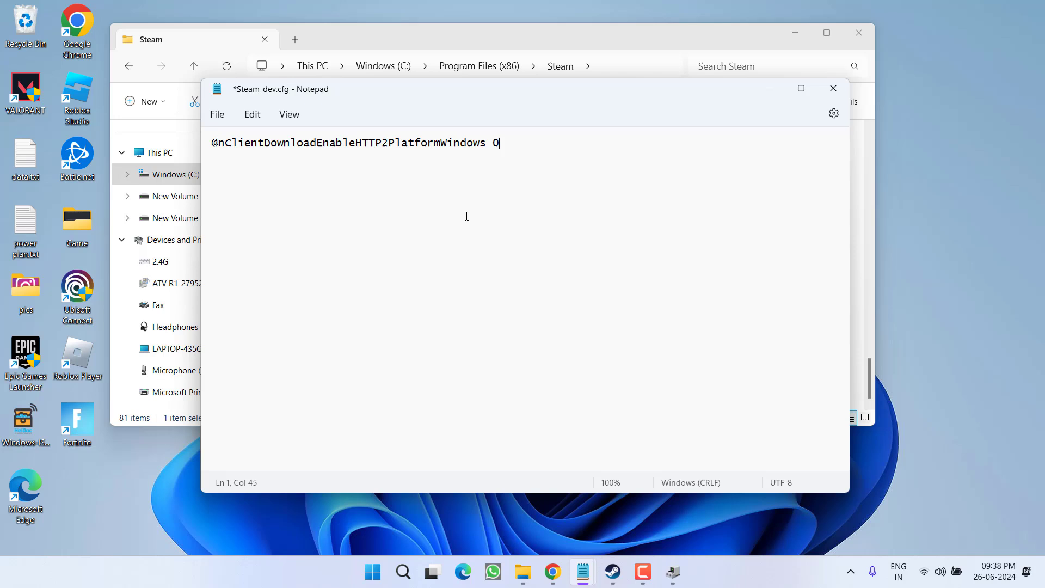
pyautogui.moveTo(584, 571)
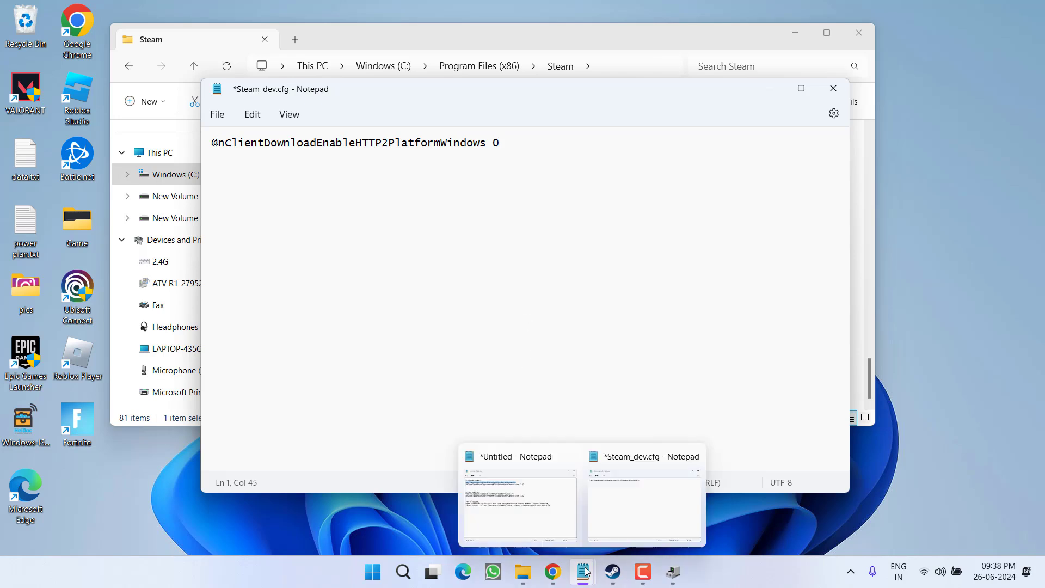
pyautogui.click(527, 518)
pyautogui.moveTo(545, 165); pyautogui.dragTo(212, 167)
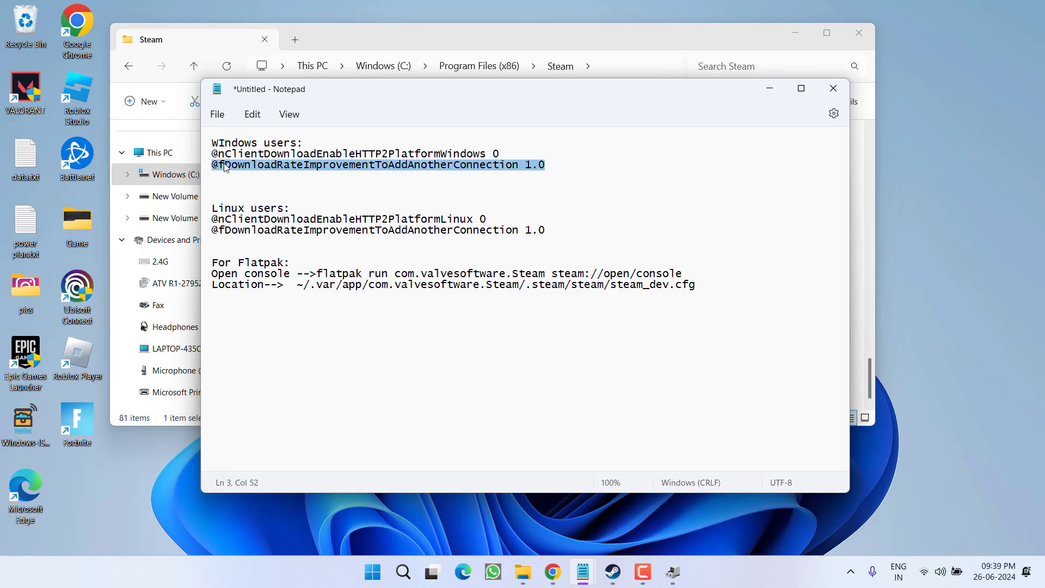
pyautogui.rightClick(224, 166)
pyautogui.click(264, 237)
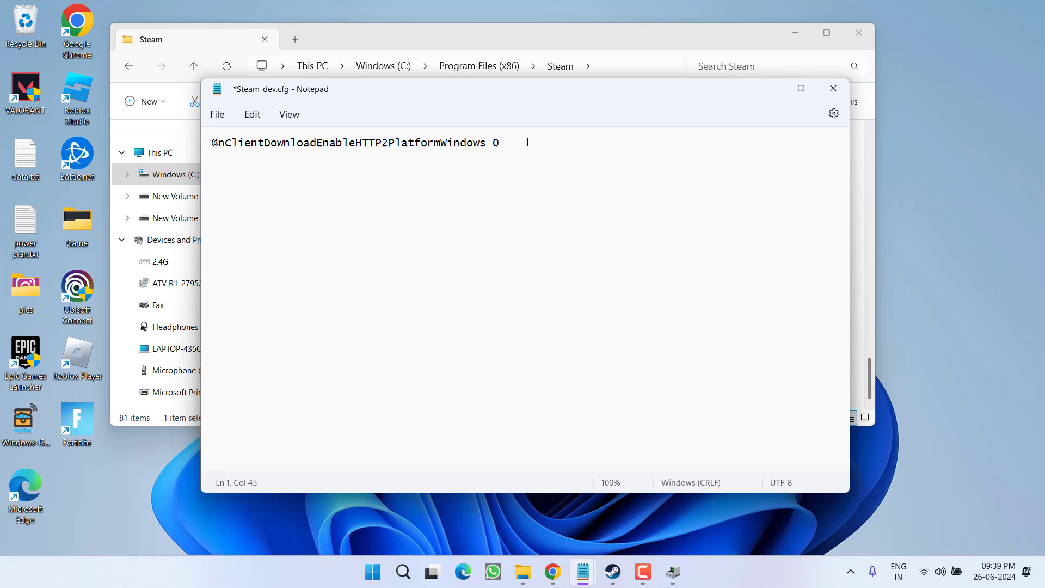
pyautogui.press('Return')
pyautogui.hotkey('ctrl', 'v')
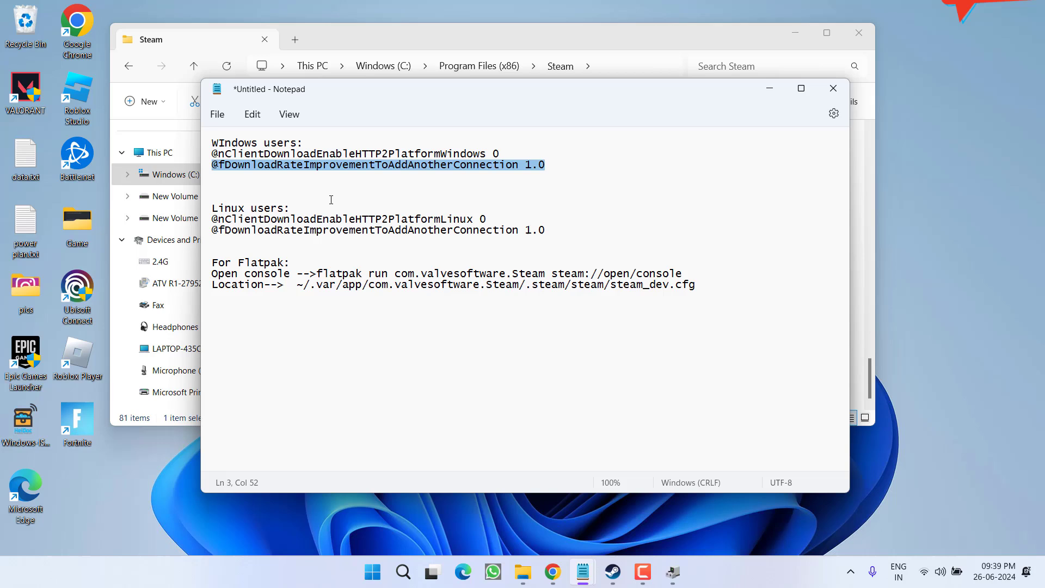
# Step: Review the Linux commands and the Flatpak console command and file location in the untitled notes, and minimise that window
pyautogui.moveTo(486, 219); pyautogui.dragTo(212, 219)
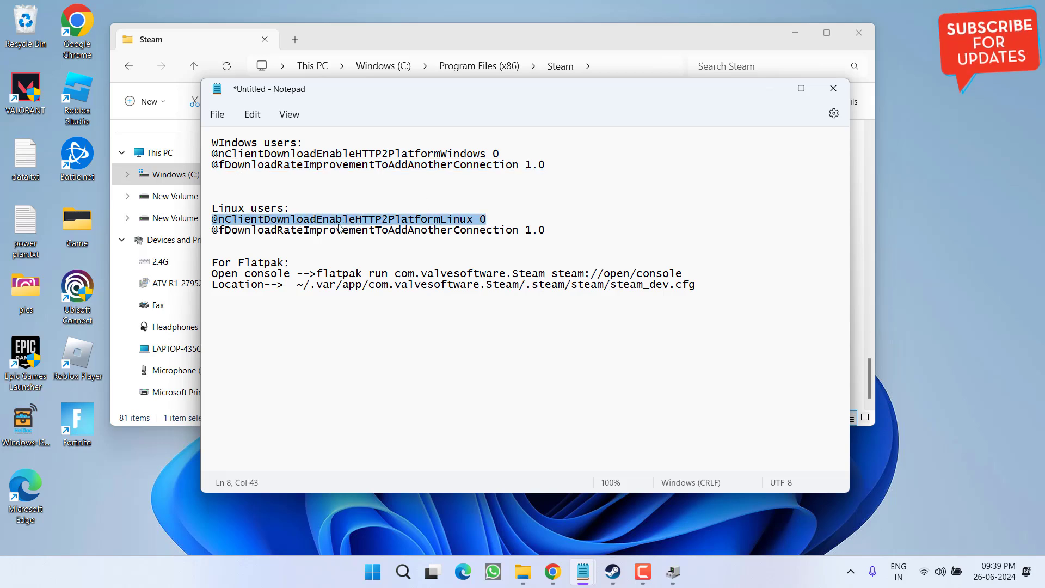
pyautogui.click(246, 142)
pyautogui.click(230, 209)
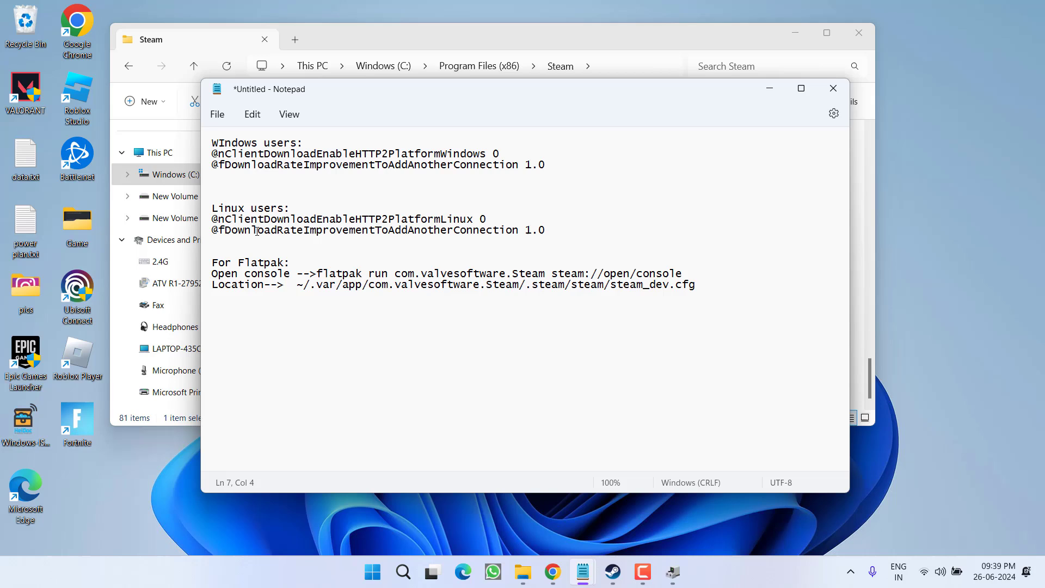
pyautogui.moveTo(243, 261); pyautogui.dragTo(291, 263)
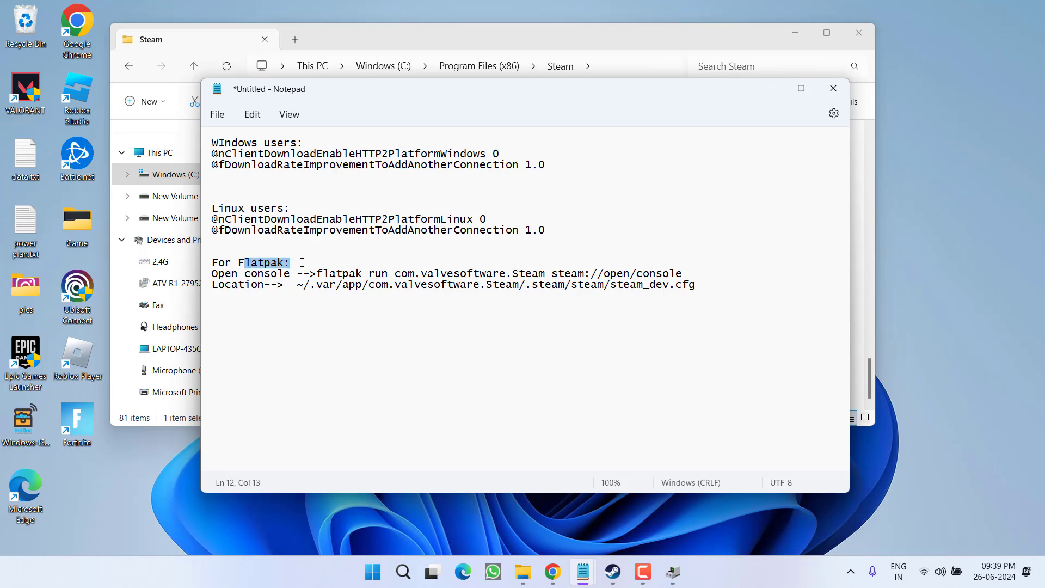
pyautogui.click(314, 249)
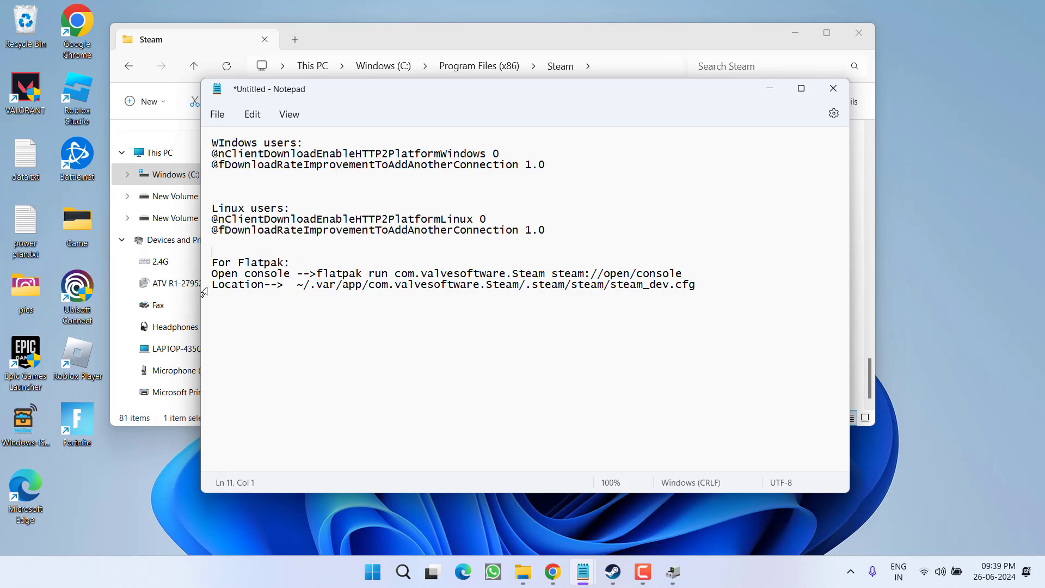
pyautogui.moveTo(212, 285); pyautogui.dragTo(699, 285)
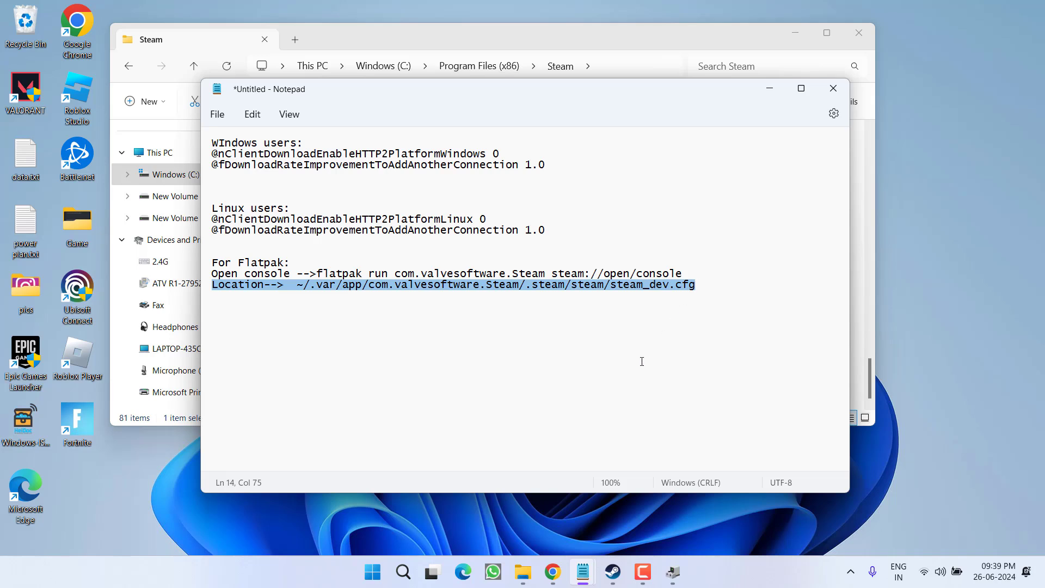
pyautogui.moveTo(211, 275); pyautogui.dragTo(676, 275)
pyautogui.moveTo(213, 285); pyautogui.dragTo(704, 287)
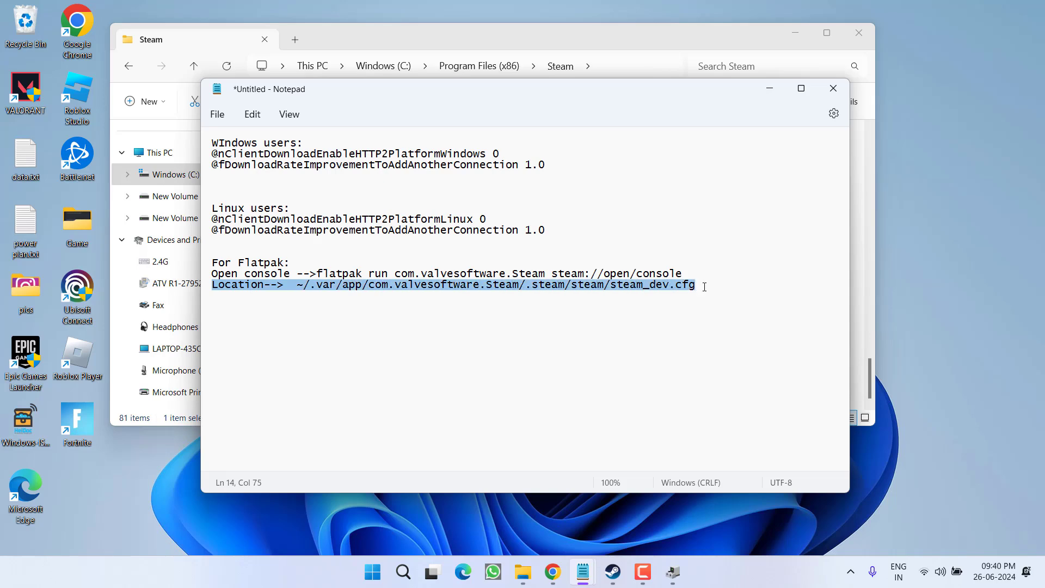
pyautogui.click(471, 353)
pyautogui.click(768, 91)
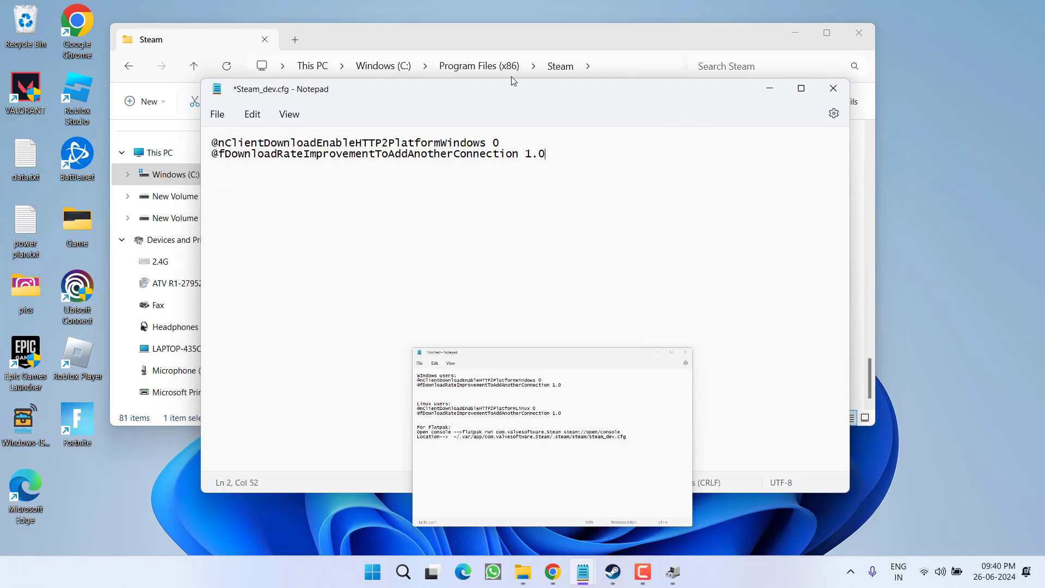
pyautogui.click(769, 89)
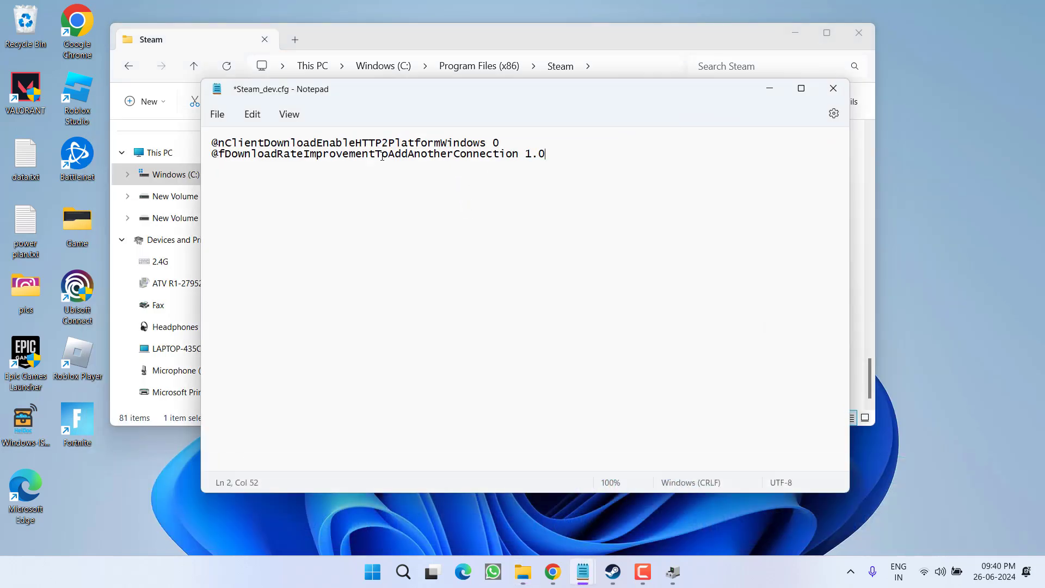
# Step: Save Steam_dev.cfg and close both the file and the Steam folder window
pyautogui.click(223, 122)
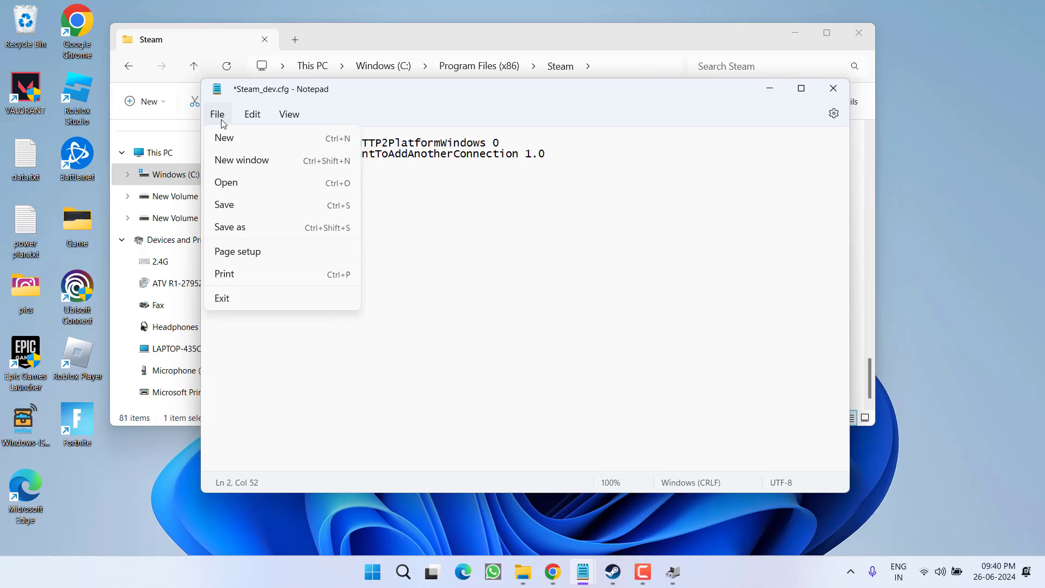
pyautogui.click(232, 204)
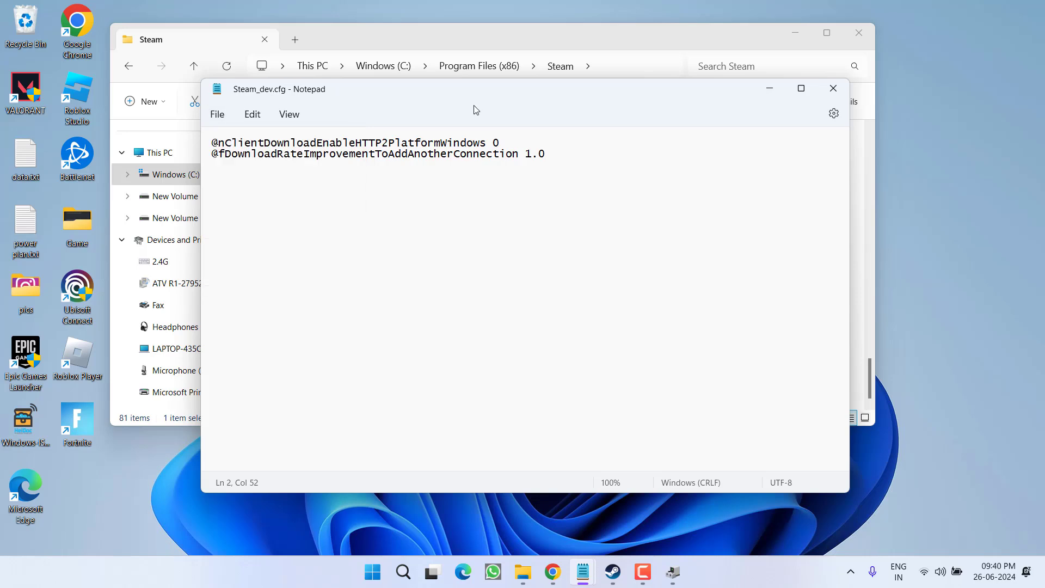
pyautogui.click(833, 89)
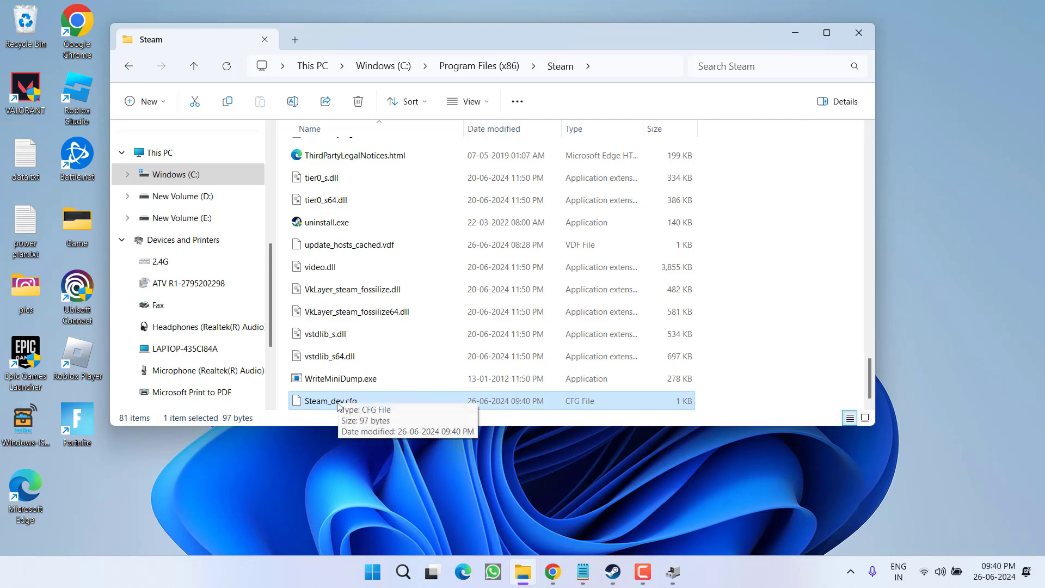
pyautogui.click(860, 34)
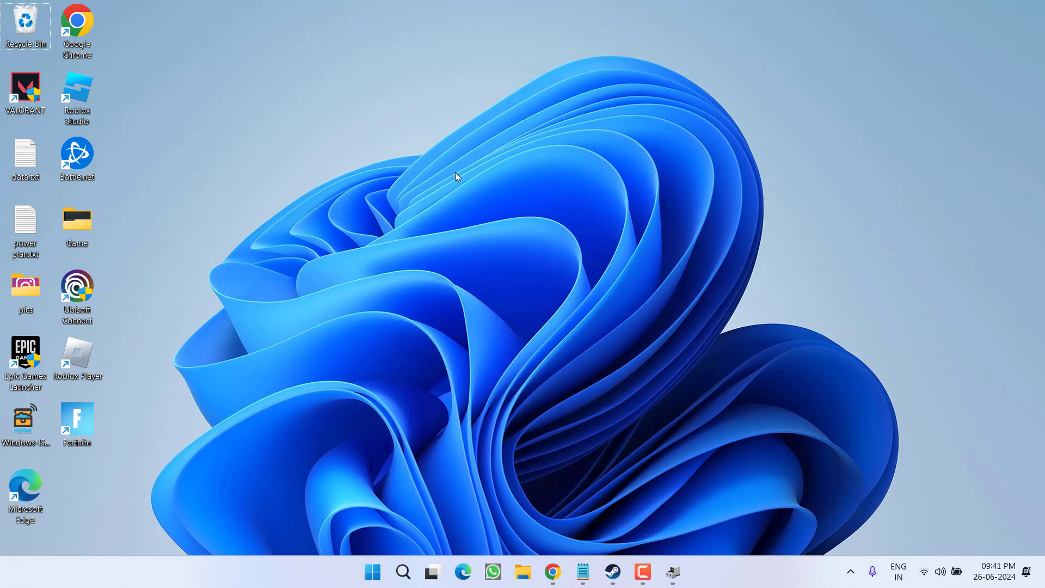